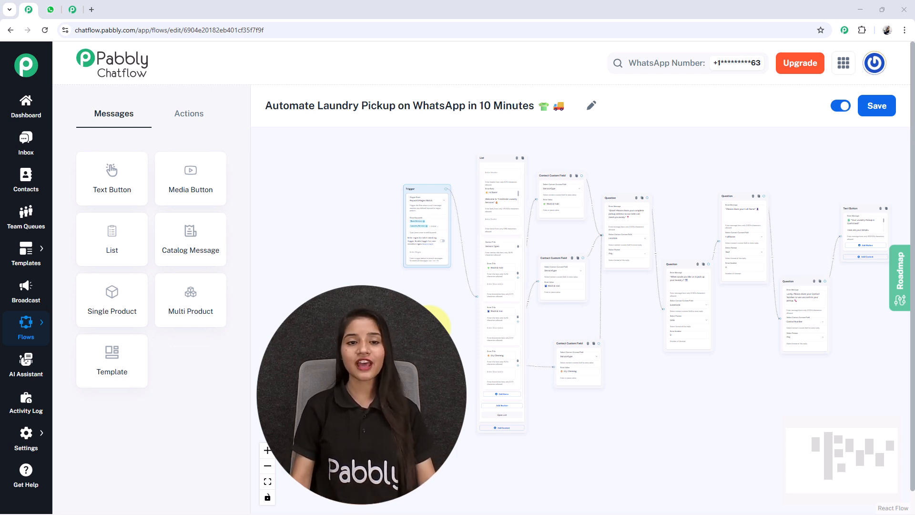
Step: Send the 'Laundry Service' keyword to the laundry bot in WhatsApp Web
{"action": "left_click", "coordinate": [50, 9]}
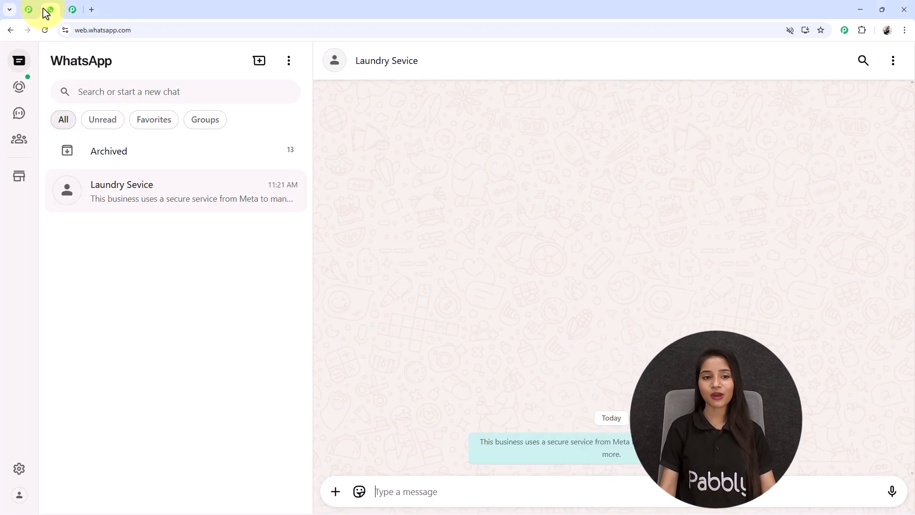
{"action": "left_click", "coordinate": [402, 491]}
{"action": "type", "text": "Laundry Service"}
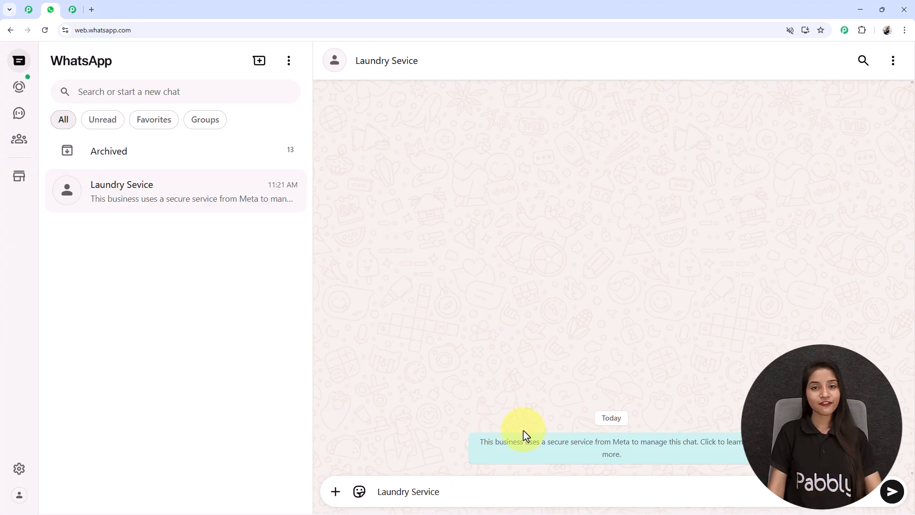
{"action": "key", "text": "Return"}
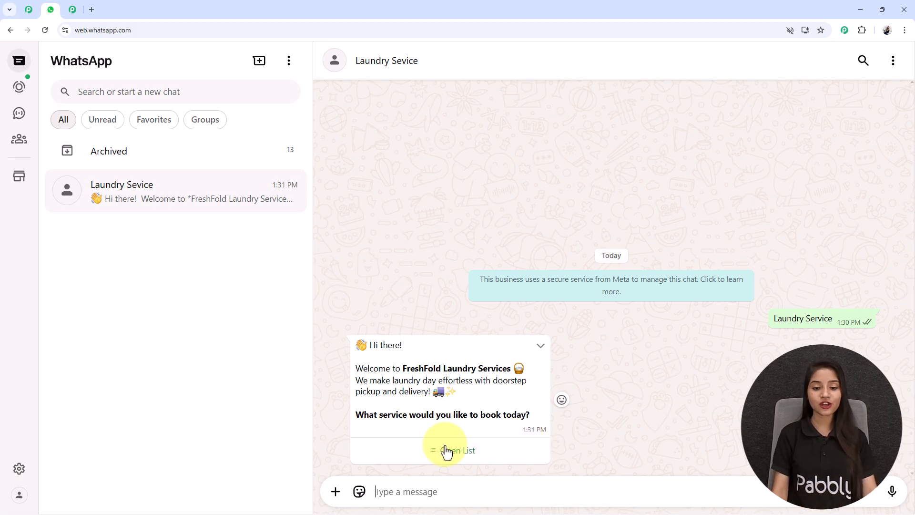
Step: Pick Dry Cleaning from the bot's service list and send it
{"action": "left_click", "coordinate": [479, 457]}
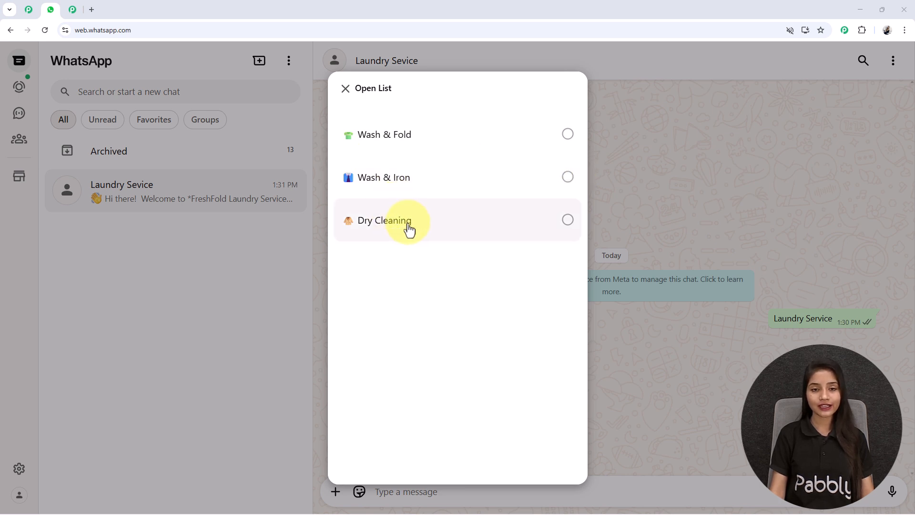
{"action": "left_click", "coordinate": [429, 220]}
{"action": "left_click", "coordinate": [549, 447]}
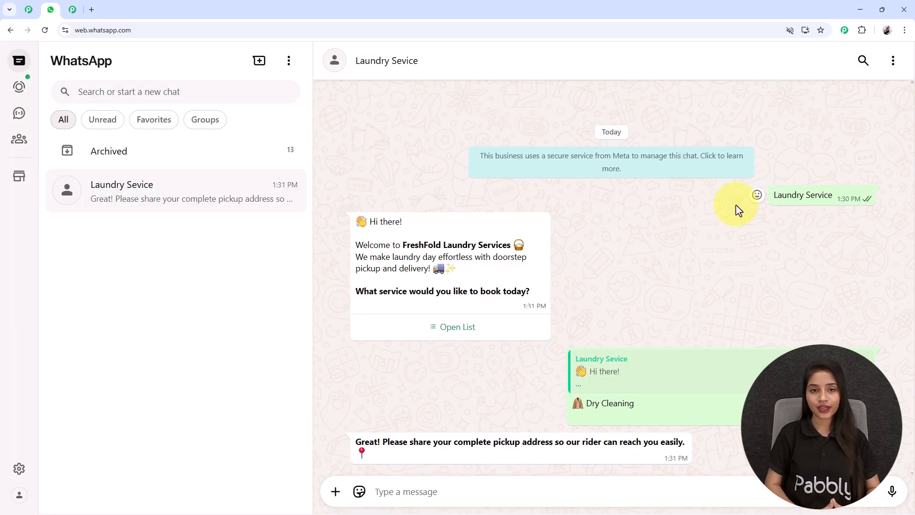
{"action": "type", "text": "B"}
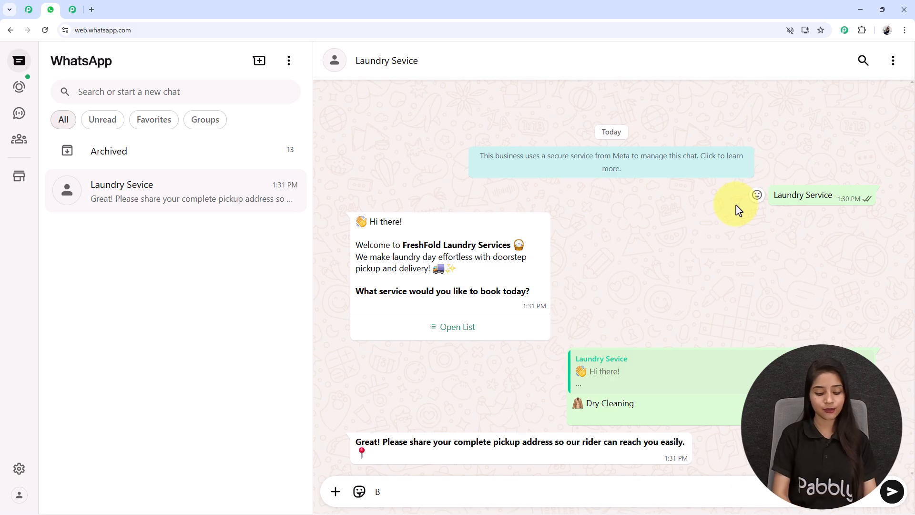
{"action": "key", "text": "BackSpace"}
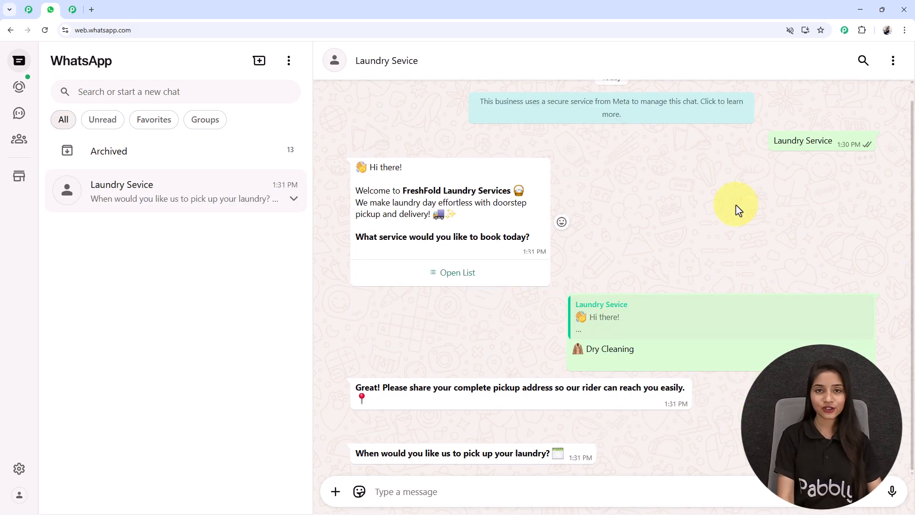
{"action": "type", "text": "Tes"}
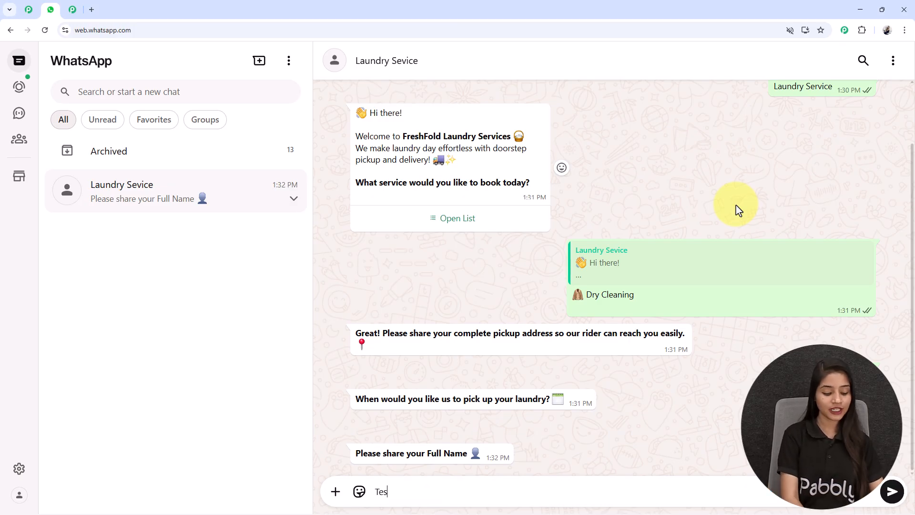
{"action": "type", "text": "t us"}
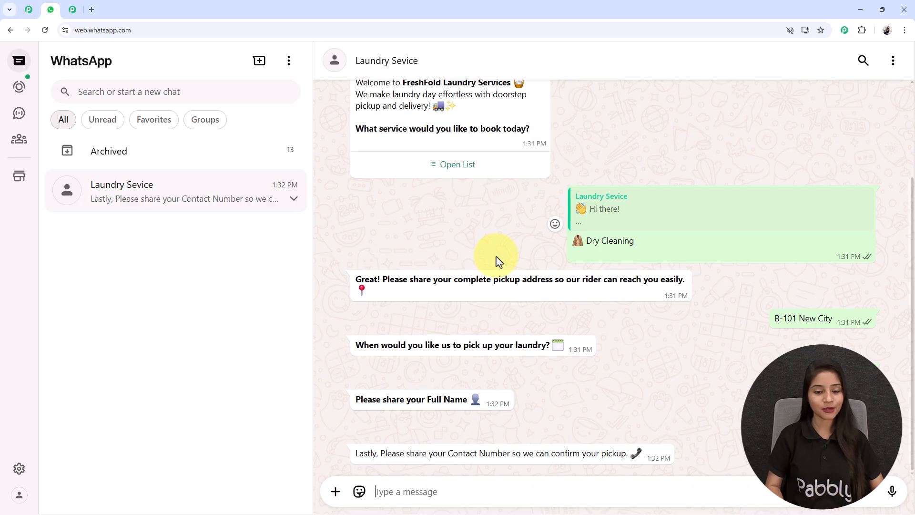
{"action": "key", "text": "Return"}
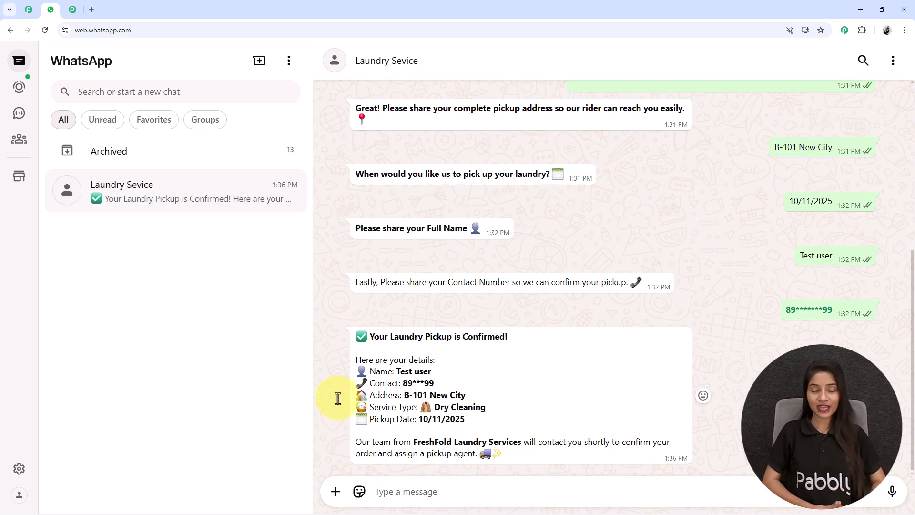
Step: Review the name, contact and address listed in the pickup confirmation message
{"action": "left_click_drag", "start_coordinate": [431, 371], "coordinate": [388, 371]}
{"action": "left_click_drag", "start_coordinate": [469, 393], "coordinate": [403, 381]}
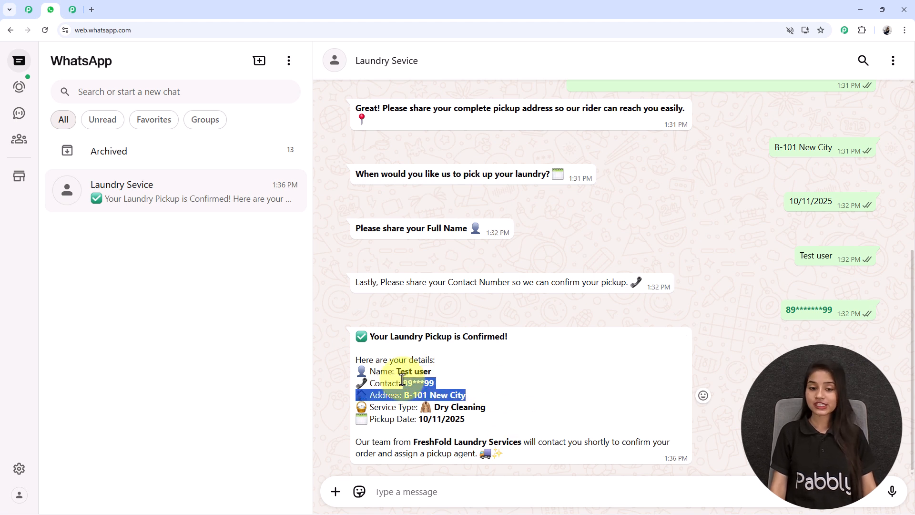
{"action": "left_click", "coordinate": [433, 399]}
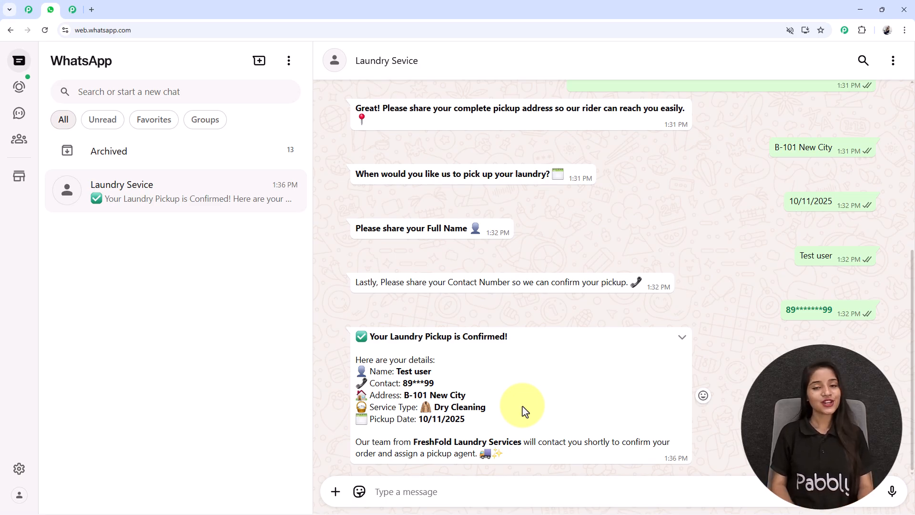
Step: Load pabbly.com/chatflow in a new tab, then switch to the Pabbly Community tab
{"action": "left_click", "coordinate": [92, 9]}
{"action": "left_click", "coordinate": [96, 31]}
{"action": "type", "text": "pab"}
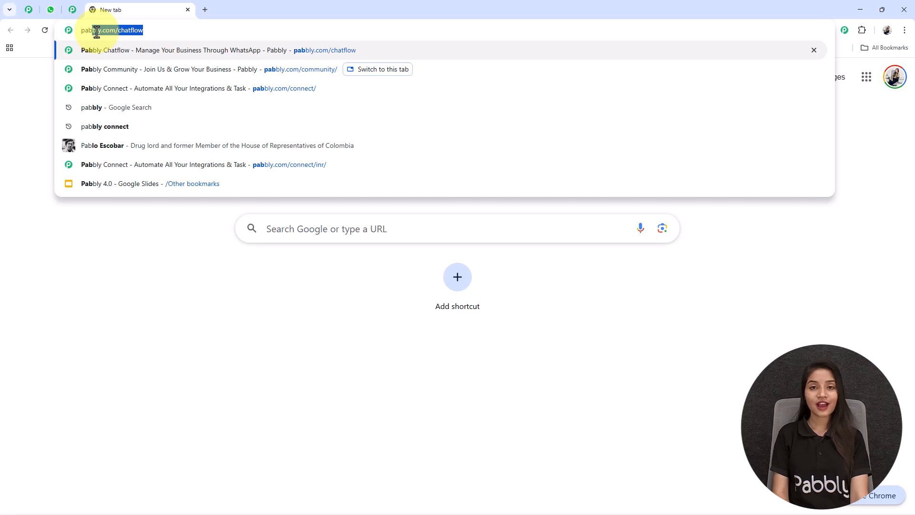
{"action": "key", "text": "Right"}
{"action": "key", "text": "Return"}
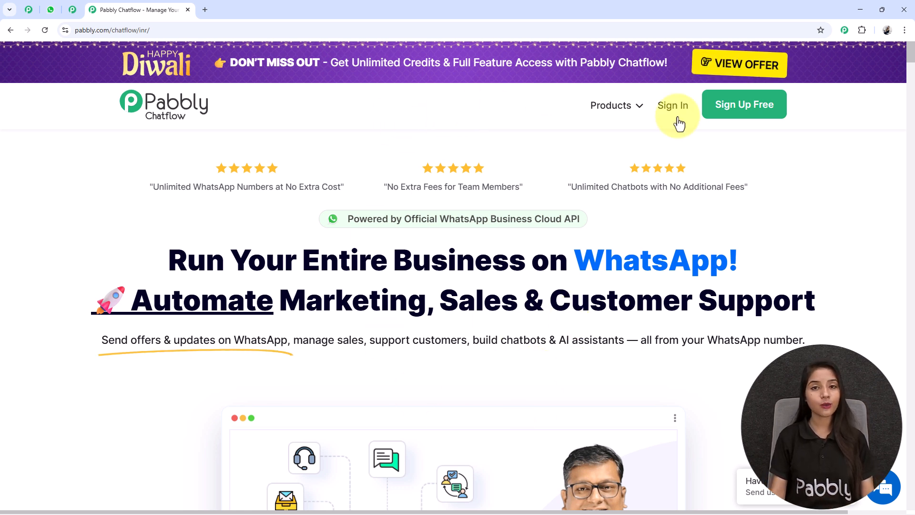
{"action": "left_click", "coordinate": [72, 10]}
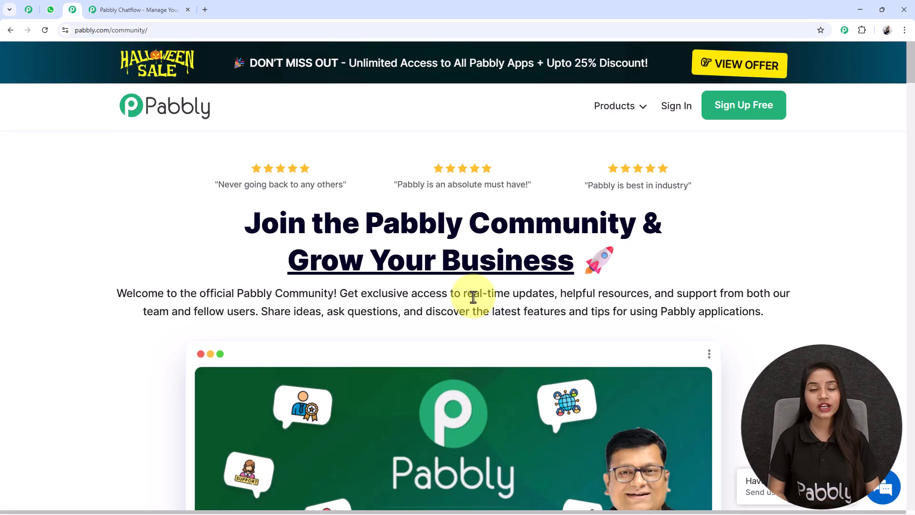
Step: Scroll through the Community page's benefits, success stories and testimonials, then return to the Chatflow tab
{"action": "scroll", "coordinate": [473, 296], "scroll_direction": "down", "scroll_amount": 10}
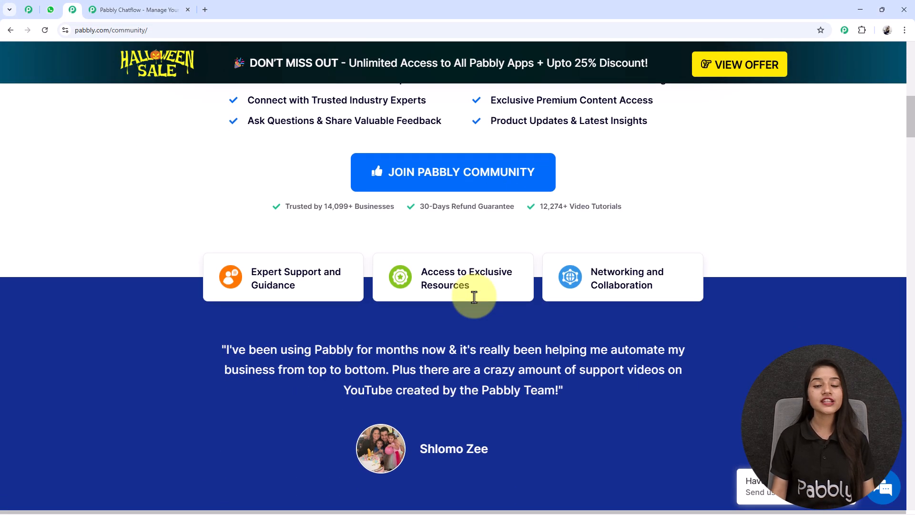
{"action": "scroll", "coordinate": [474, 296], "scroll_direction": "down", "scroll_amount": 15}
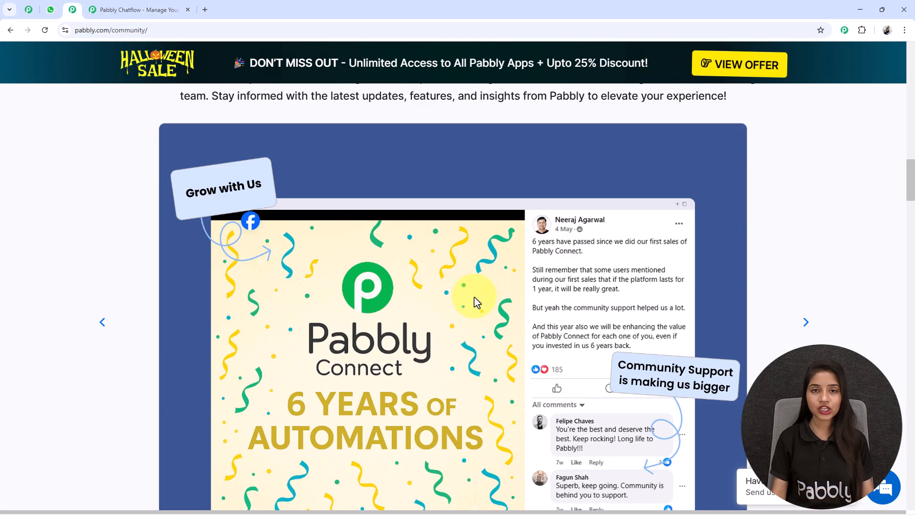
{"action": "scroll", "coordinate": [473, 296], "scroll_direction": "down", "scroll_amount": 15}
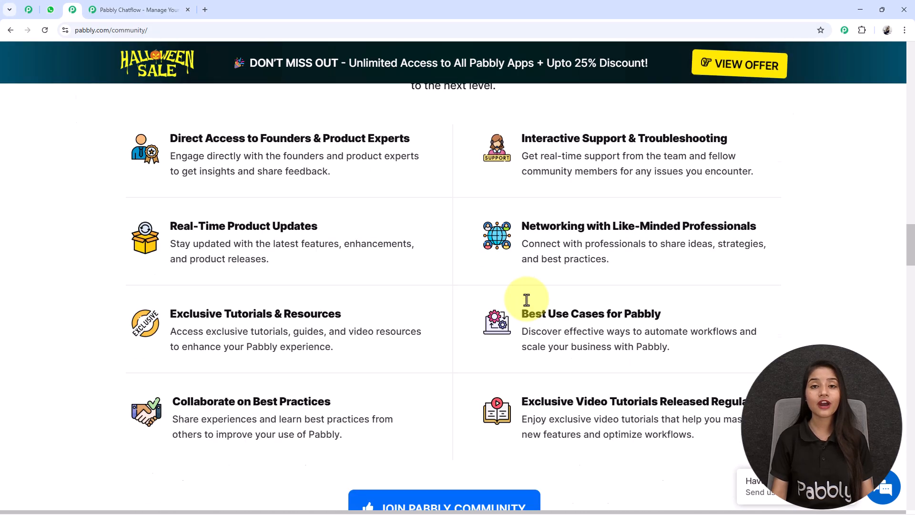
{"action": "scroll", "coordinate": [530, 299], "scroll_direction": "down", "scroll_amount": 15}
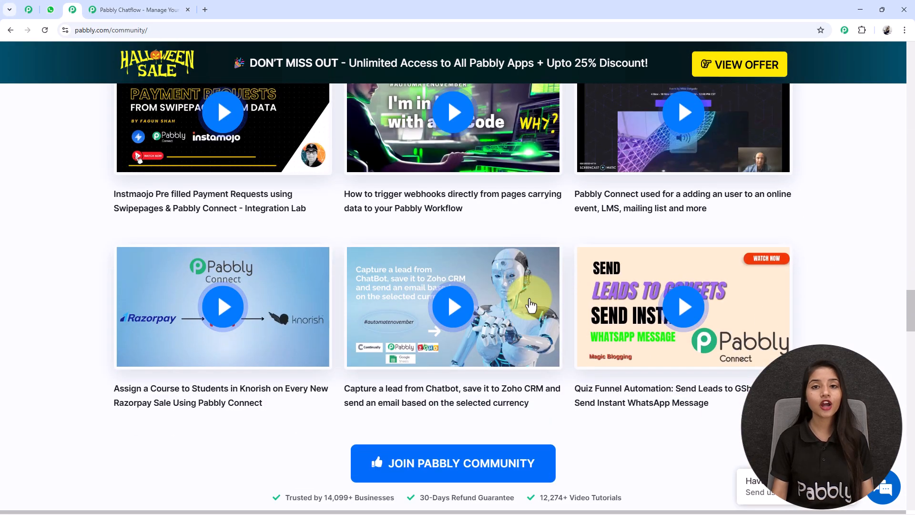
{"action": "scroll", "coordinate": [528, 286], "scroll_direction": "up", "scroll_amount": 19}
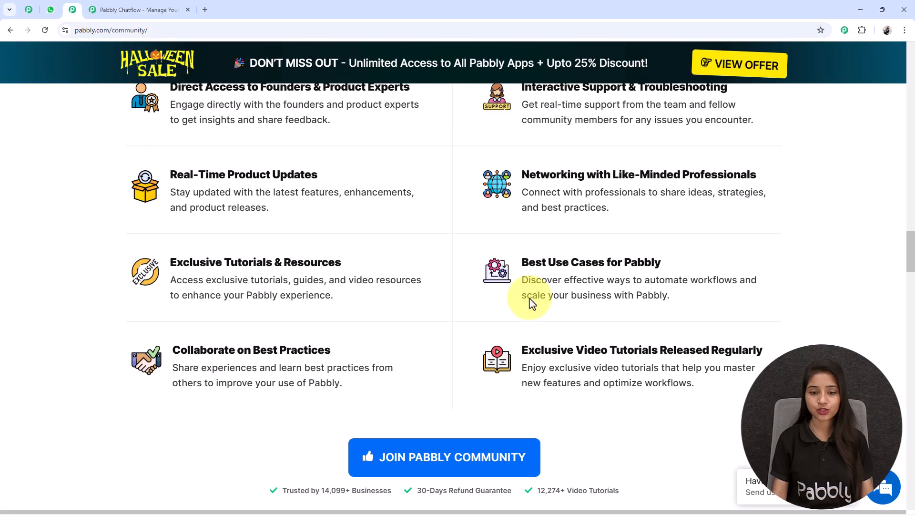
{"action": "scroll", "coordinate": [541, 293], "scroll_direction": "down", "scroll_amount": 6}
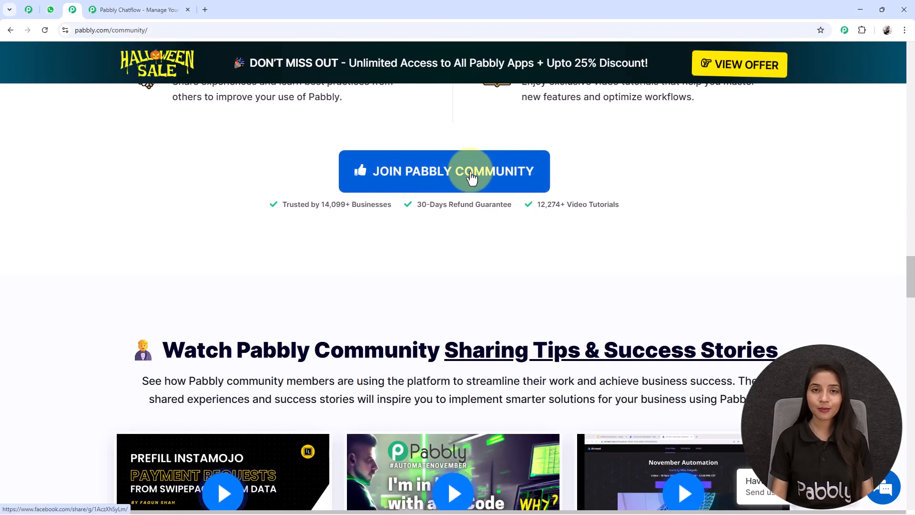
{"action": "scroll", "coordinate": [471, 177], "scroll_direction": "up", "scroll_amount": 20}
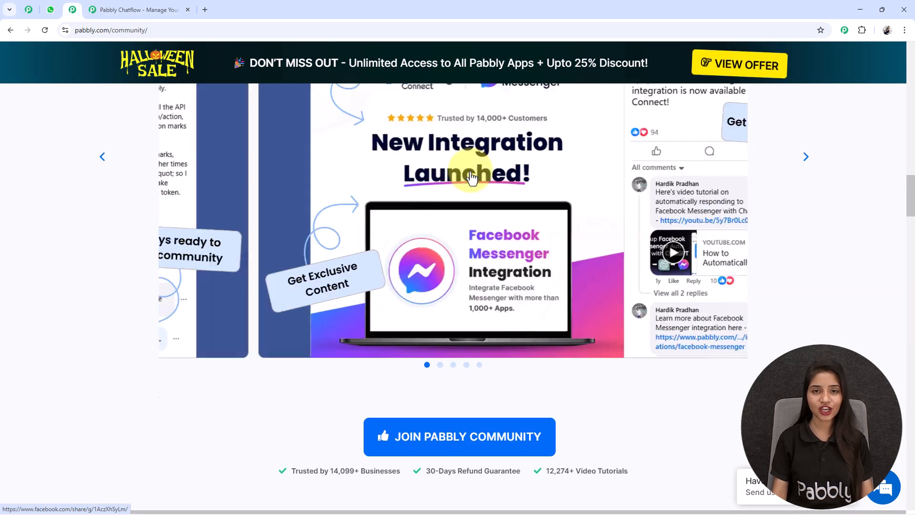
{"action": "scroll", "coordinate": [472, 178], "scroll_direction": "up", "scroll_amount": 7}
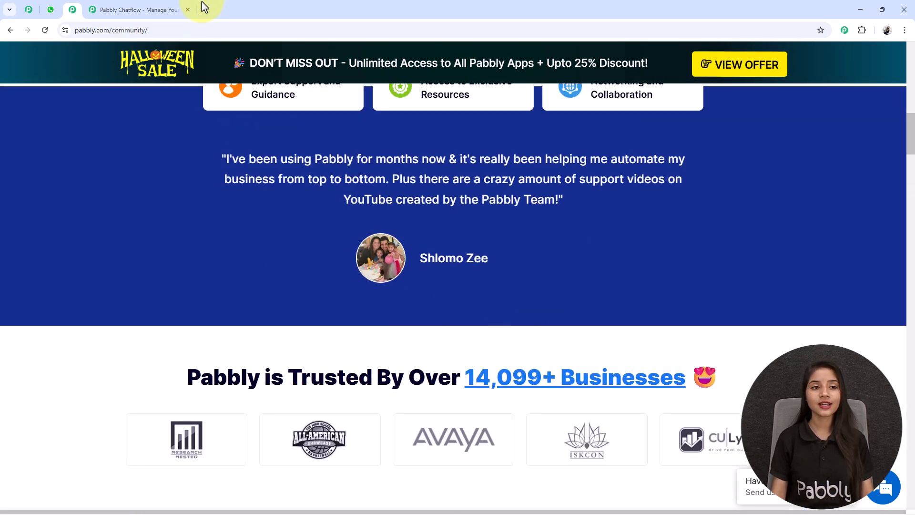
{"action": "left_click", "coordinate": [119, 7]}
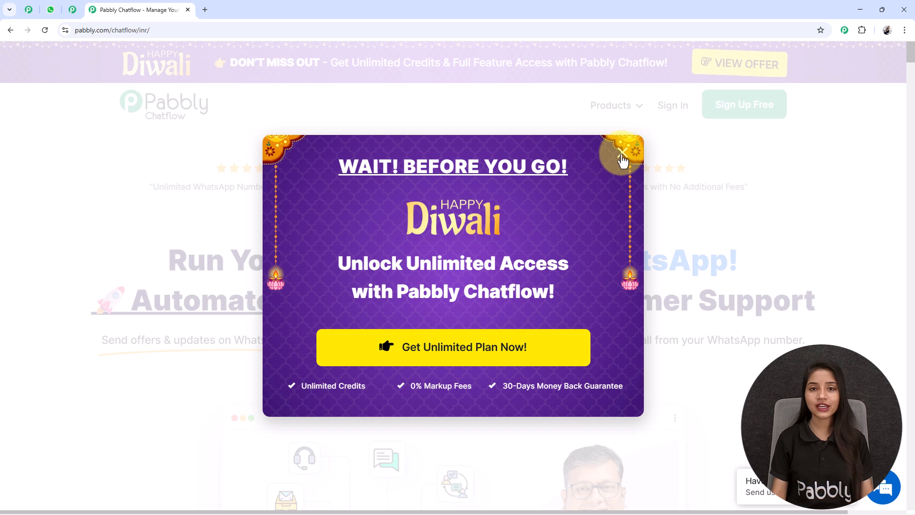
Step: Close the Diwali offer popup, sign in, and highlight Pabbly Chatflow on the All Pabbly Apps page
{"action": "left_click", "coordinate": [623, 154]}
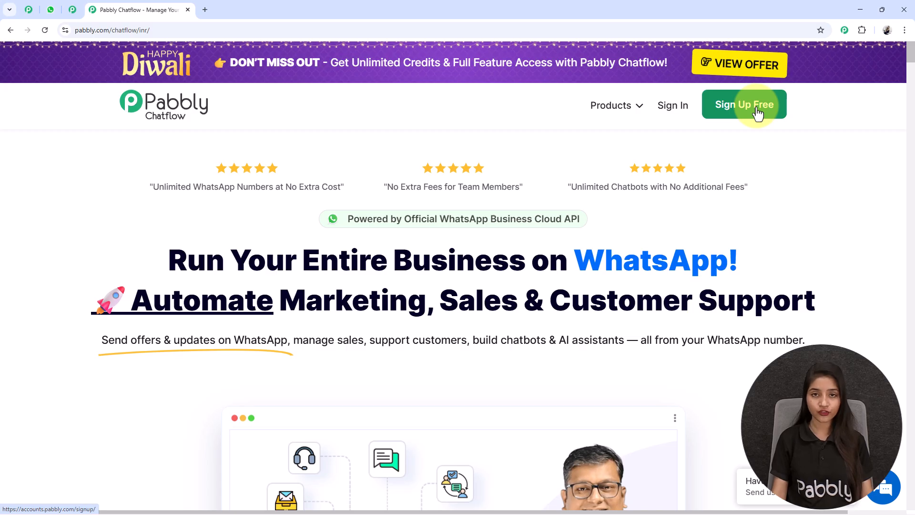
{"action": "left_click", "coordinate": [668, 109]}
{"action": "triple_click", "coordinate": [128, 125]}
{"action": "left_click", "coordinate": [243, 139]}
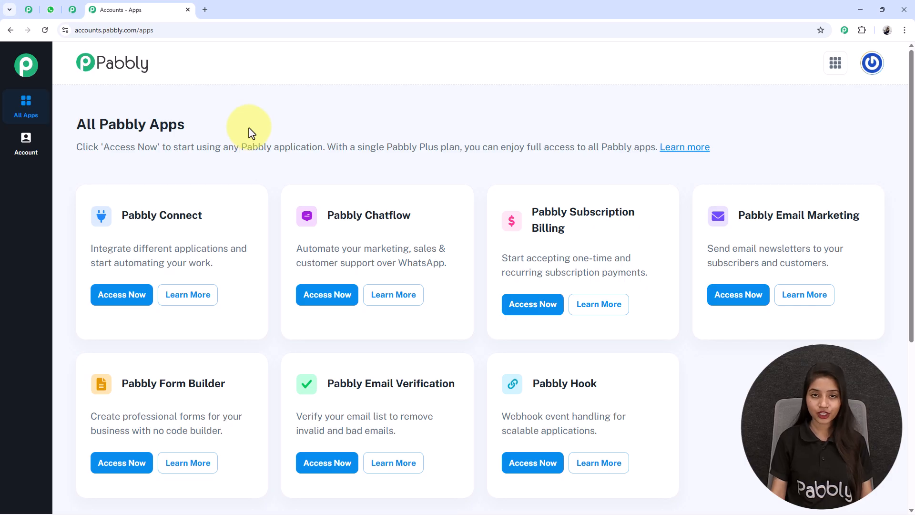
{"action": "scroll", "coordinate": [410, 152], "scroll_direction": "down", "scroll_amount": 3}
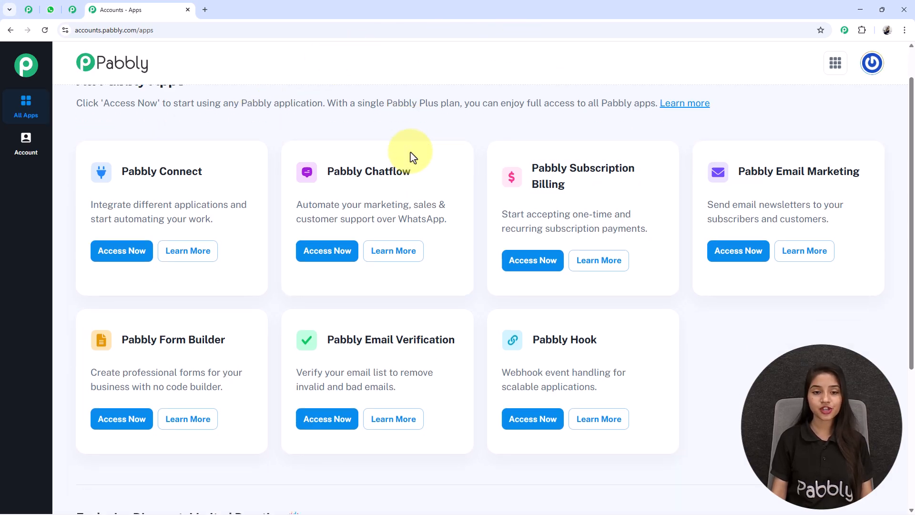
{"action": "scroll", "coordinate": [380, 132], "scroll_direction": "up", "scroll_amount": 2}
{"action": "left_click_drag", "start_coordinate": [313, 167], "coordinate": [450, 171]}
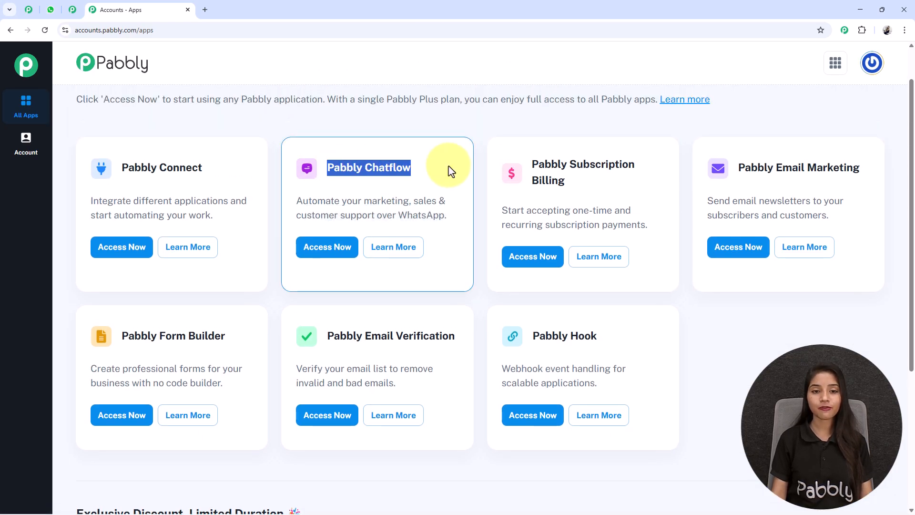
{"action": "left_click", "coordinate": [451, 170]}
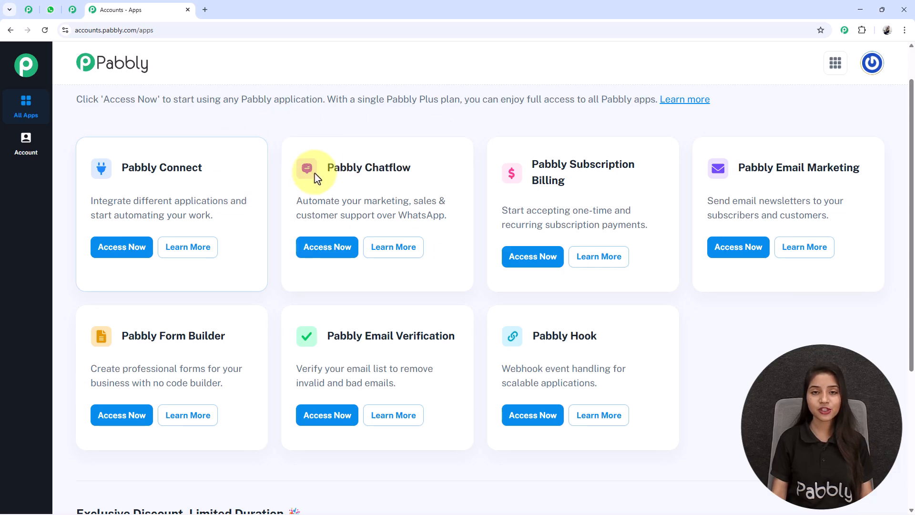
Step: Open Pabbly Chatflow via Access Now and view the Add WhatsApp Number connection options
{"action": "left_click", "coordinate": [336, 253]}
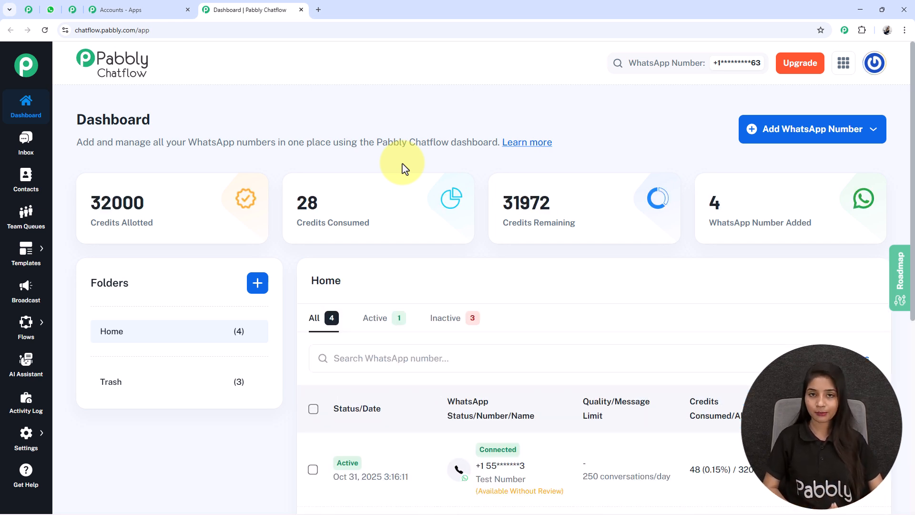
{"action": "mouse_move", "coordinate": [223, 246]}
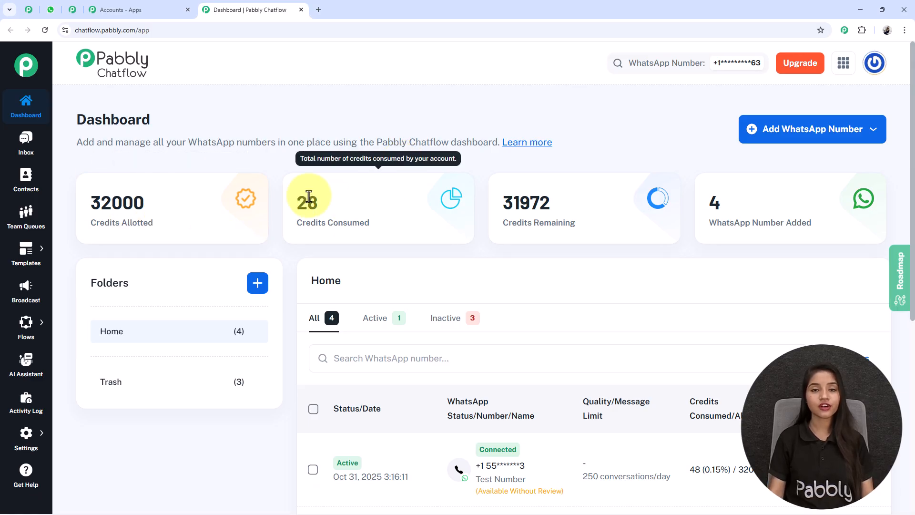
{"action": "mouse_move", "coordinate": [680, 193]}
{"action": "mouse_move", "coordinate": [748, 207]}
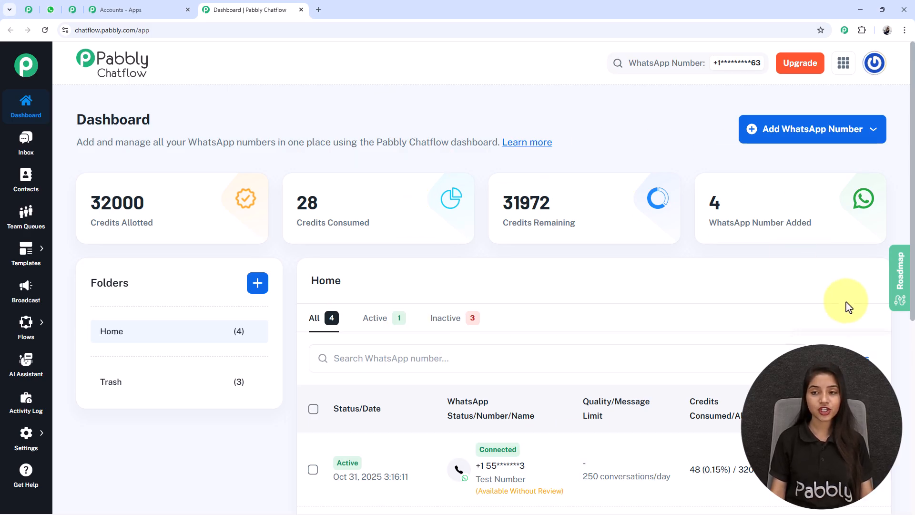
{"action": "left_click", "coordinate": [815, 138]}
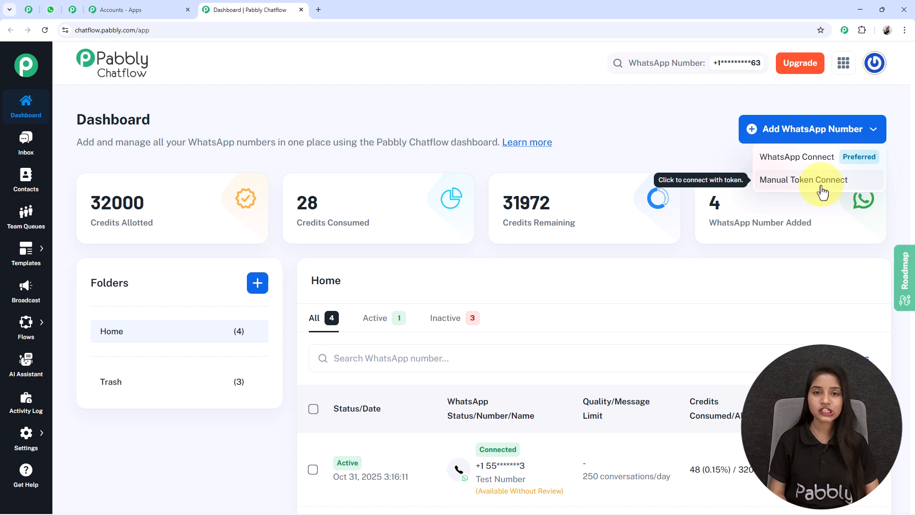
{"action": "left_click", "coordinate": [817, 127]}
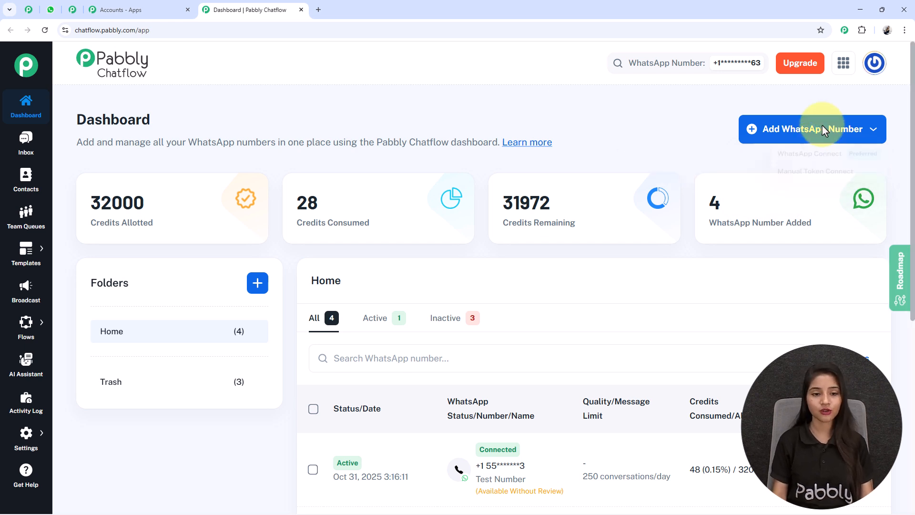
Step: Open and dismiss the Create Folder form, then scroll over the WhatsApp numbers list
{"action": "scroll", "coordinate": [241, 337], "scroll_direction": "down", "scroll_amount": 2}
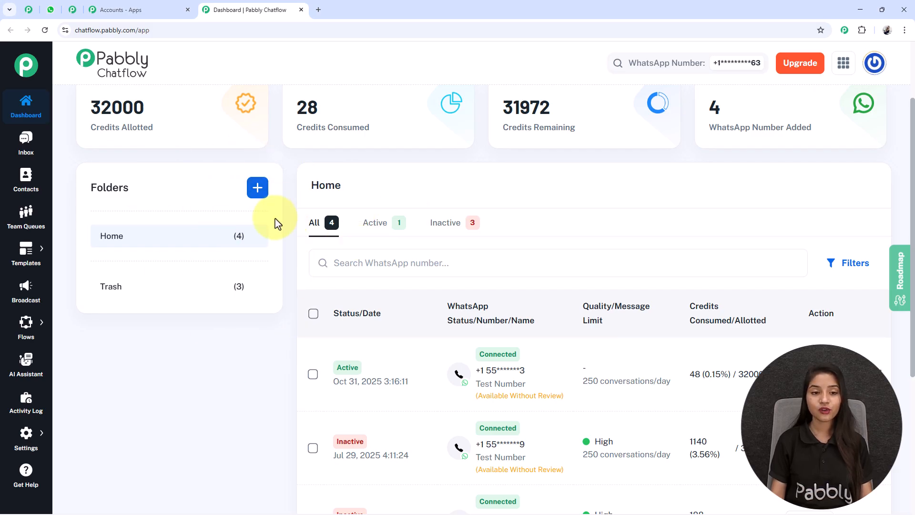
{"action": "left_click", "coordinate": [260, 189]}
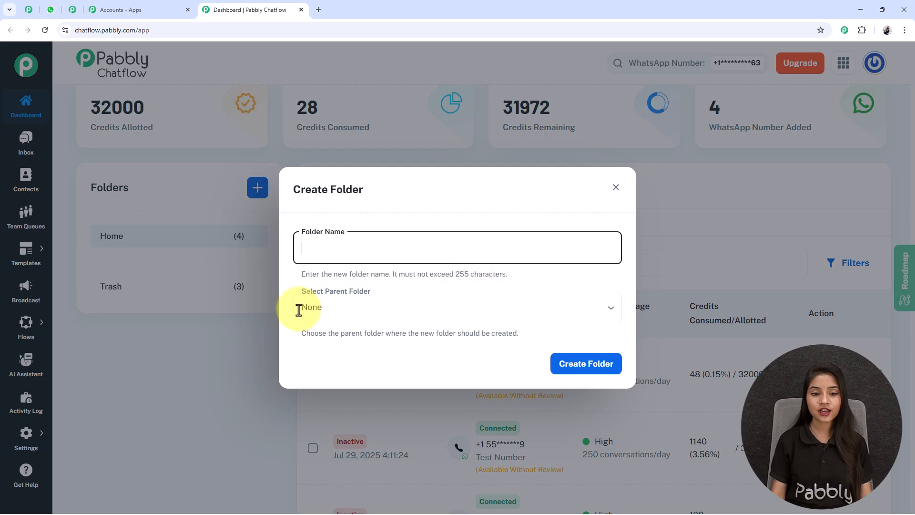
{"action": "left_click", "coordinate": [616, 187]}
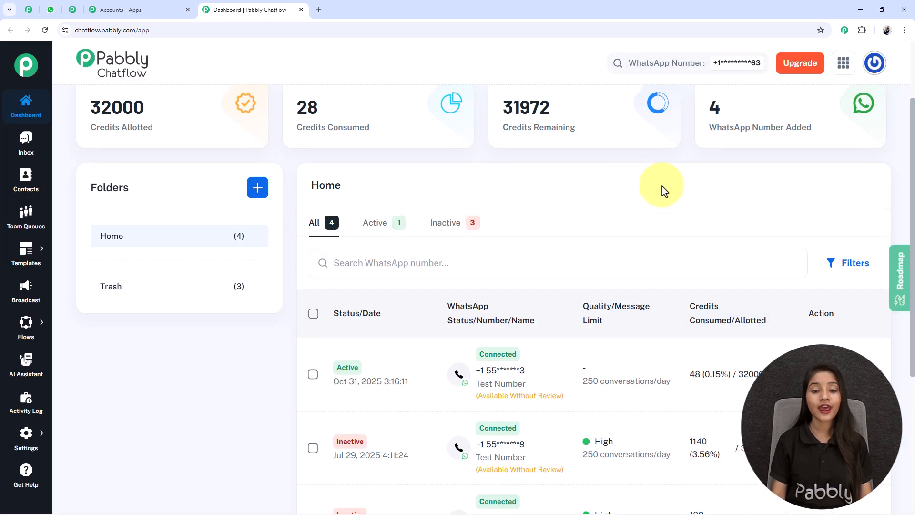
{"action": "scroll", "coordinate": [496, 226], "scroll_direction": "down", "scroll_amount": 1}
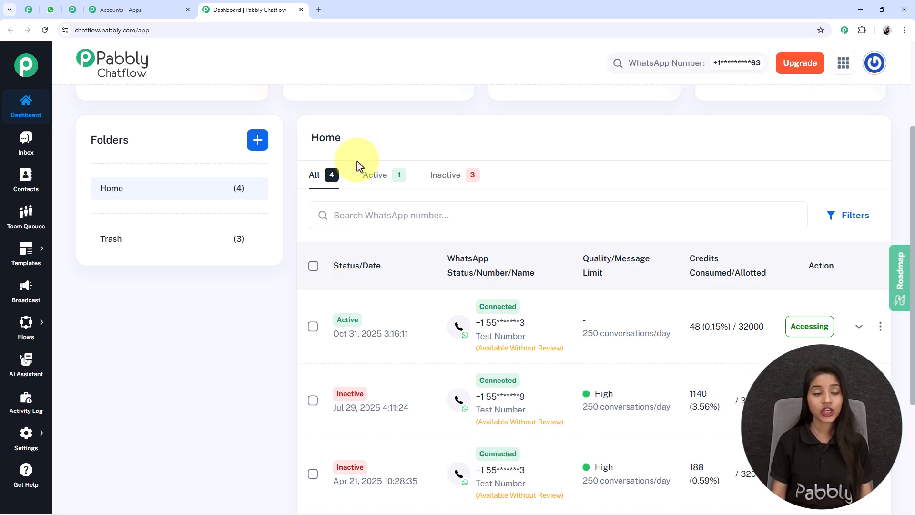
{"action": "scroll", "coordinate": [163, 179], "scroll_direction": "up", "scroll_amount": 3}
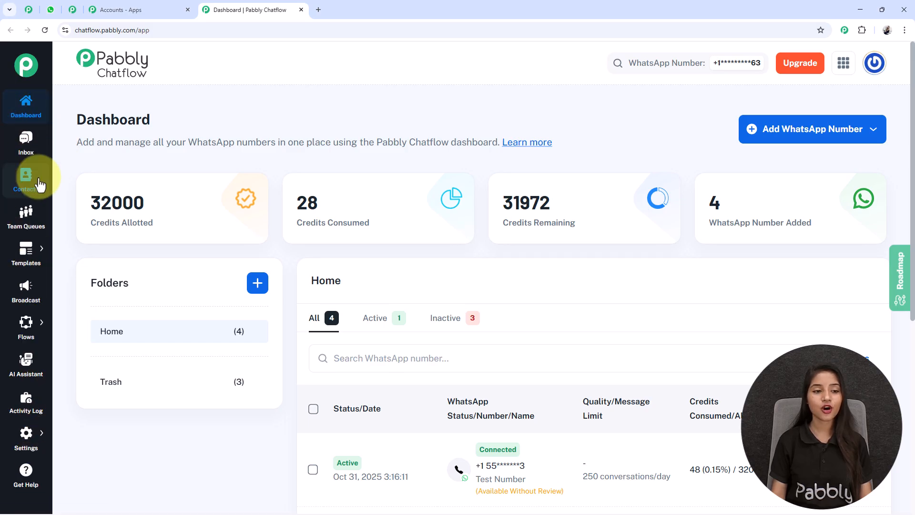
Step: Open Flows from the sidebar flyout and highlight the Flow Builder heading and description
{"action": "mouse_move", "coordinate": [2, 277]}
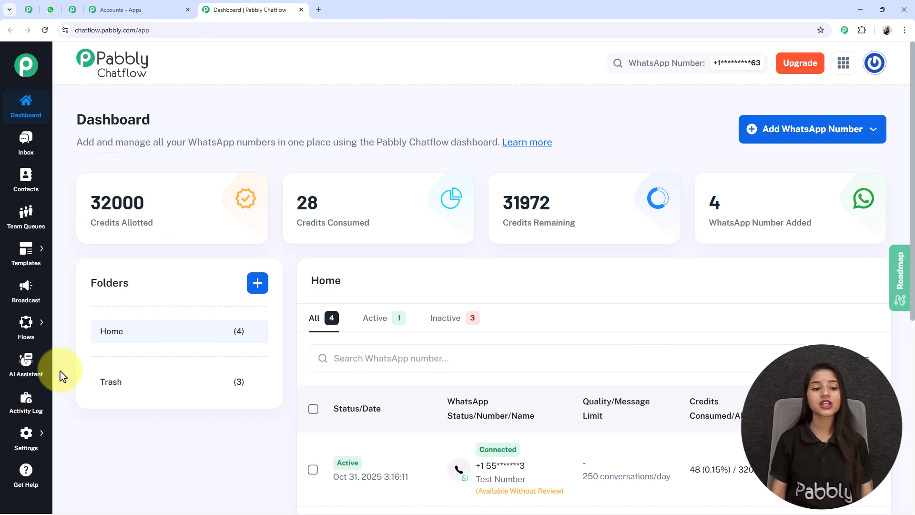
{"action": "left_click", "coordinate": [114, 321]}
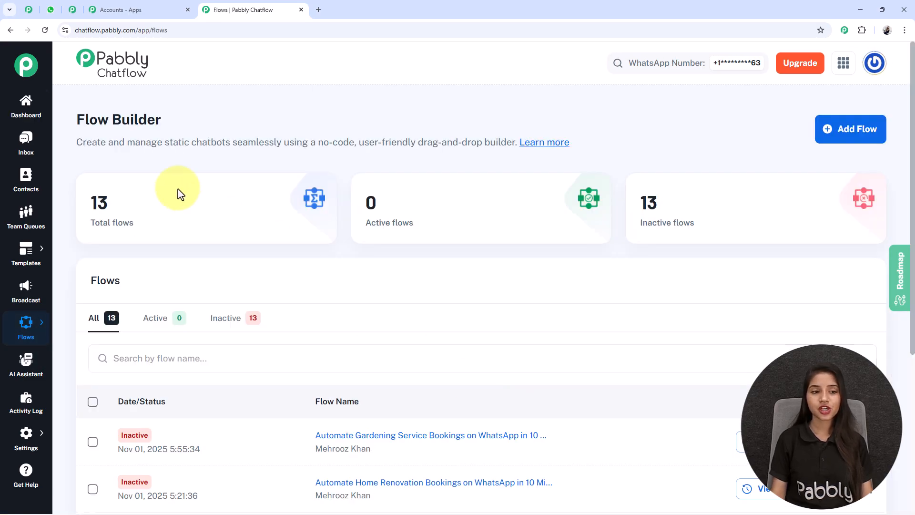
{"action": "left_click_drag", "start_coordinate": [78, 123], "coordinate": [201, 123]}
{"action": "left_click", "coordinate": [201, 123]}
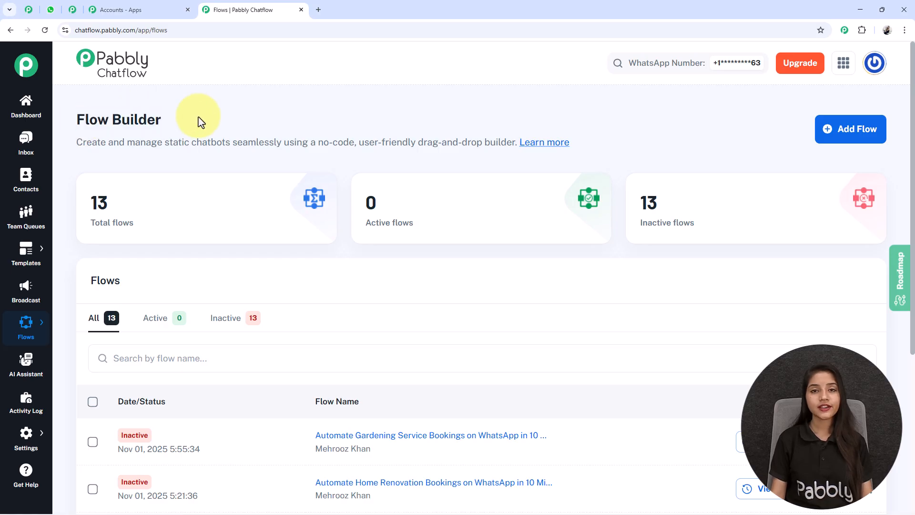
{"action": "left_click_drag", "start_coordinate": [71, 142], "coordinate": [506, 141]}
{"action": "left_click", "coordinate": [362, 140]}
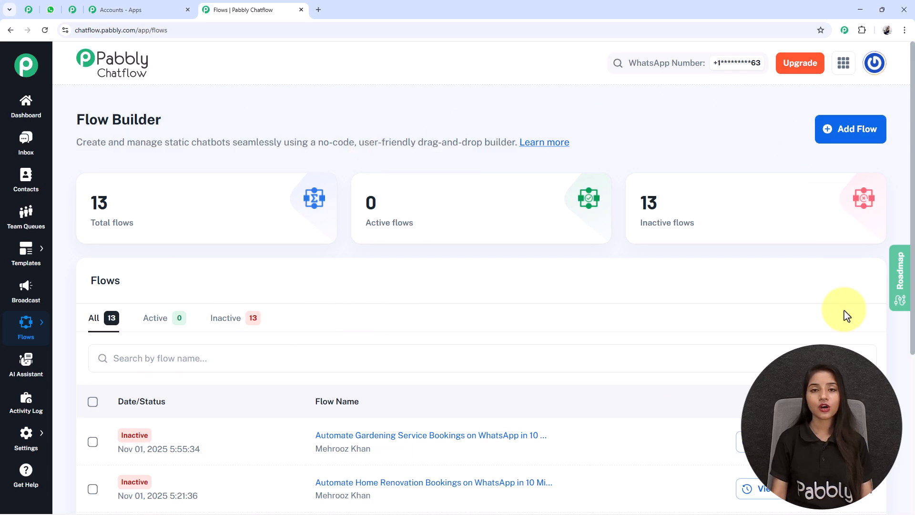
Step: Add a flow named 'Automate Laundry Pickup on WhatsApp in 10 Minutes' and glance at Actions and Messages
{"action": "left_click", "coordinate": [865, 134]}
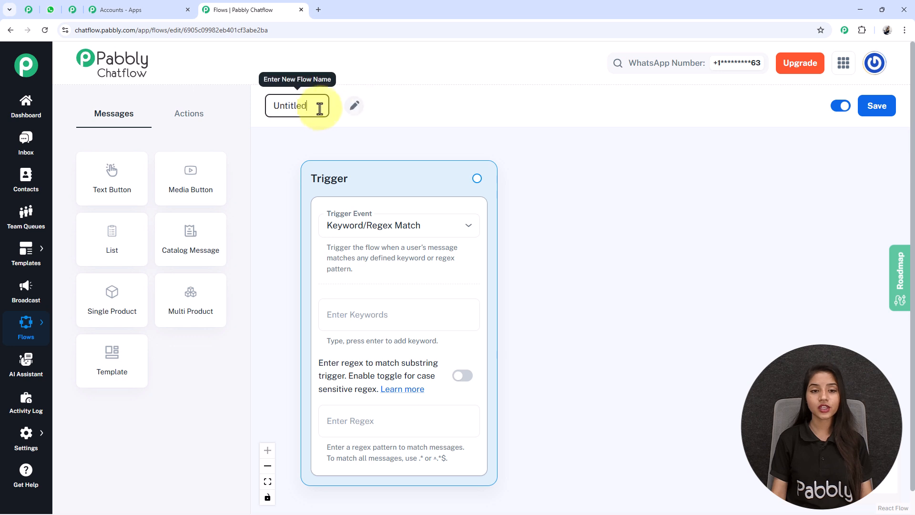
{"action": "double_click", "coordinate": [286, 105]}
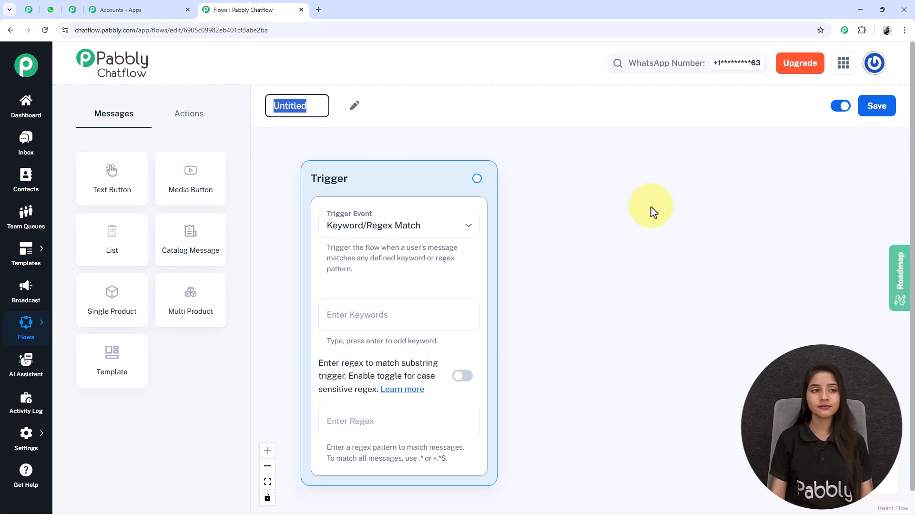
{"action": "type", "text": "Automate Laundry Pickup on WhatsApp in 10 Minutes 👕 🚚"}
{"action": "left_click", "coordinate": [708, 221]}
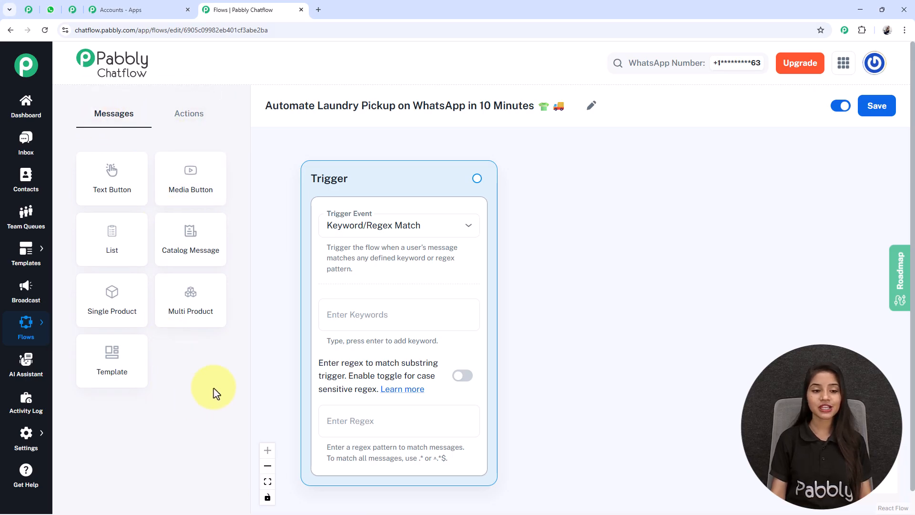
{"action": "left_click", "coordinate": [194, 123]}
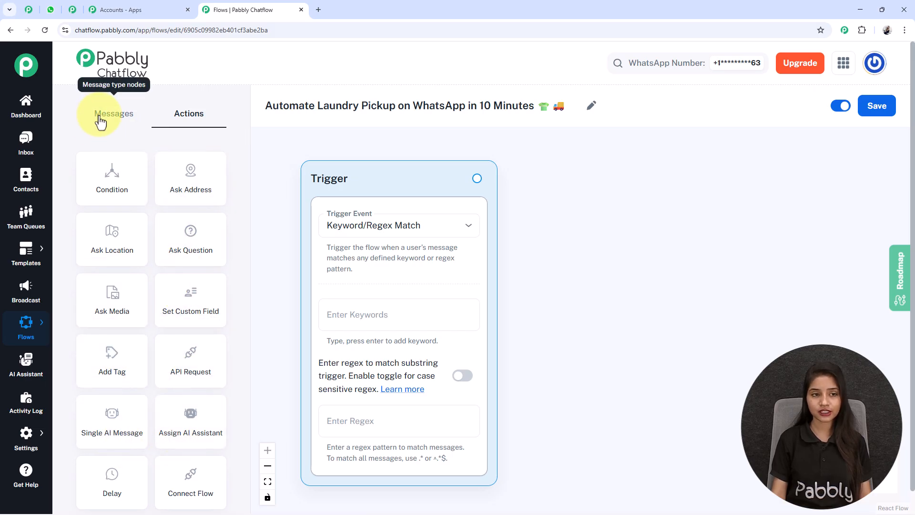
{"action": "left_click", "coordinate": [100, 117]}
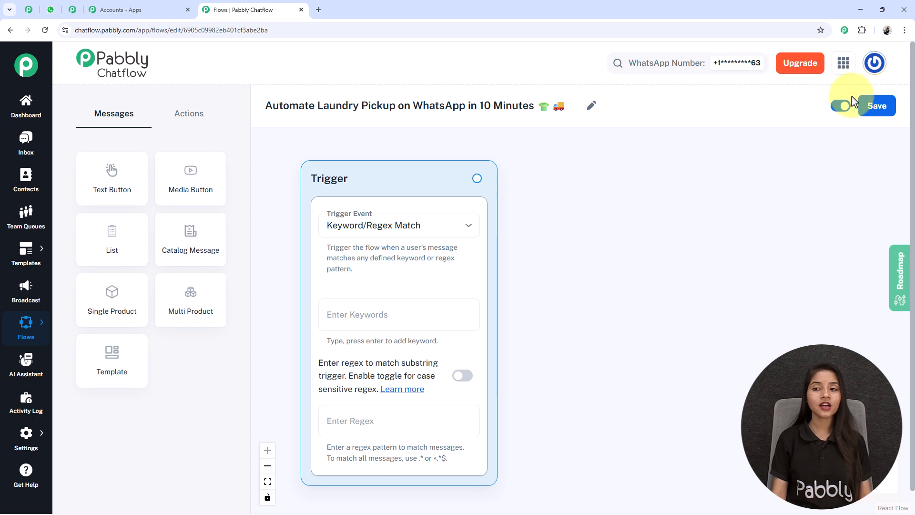
Step: Save the flow, keep Keyword/Regex Match as the trigger event, and leave case-sensitive matching off
{"action": "left_click", "coordinate": [877, 107]}
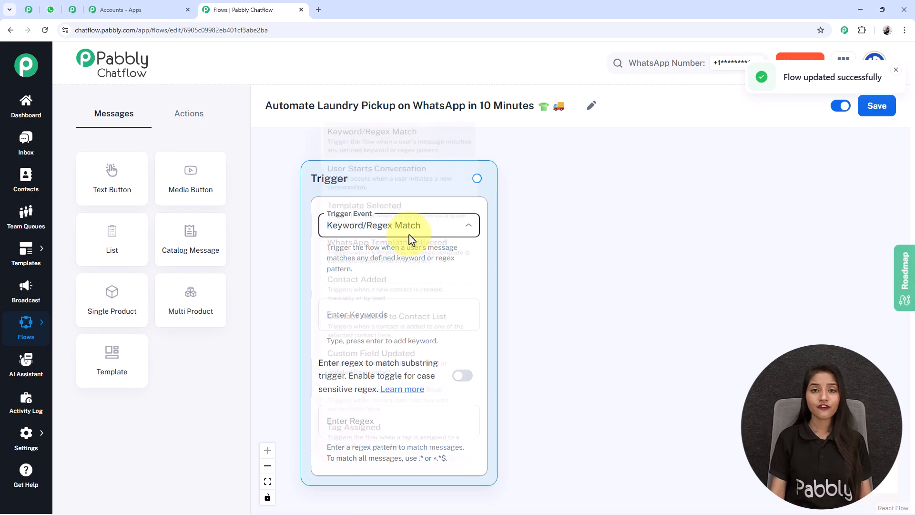
{"action": "left_click", "coordinate": [409, 240]}
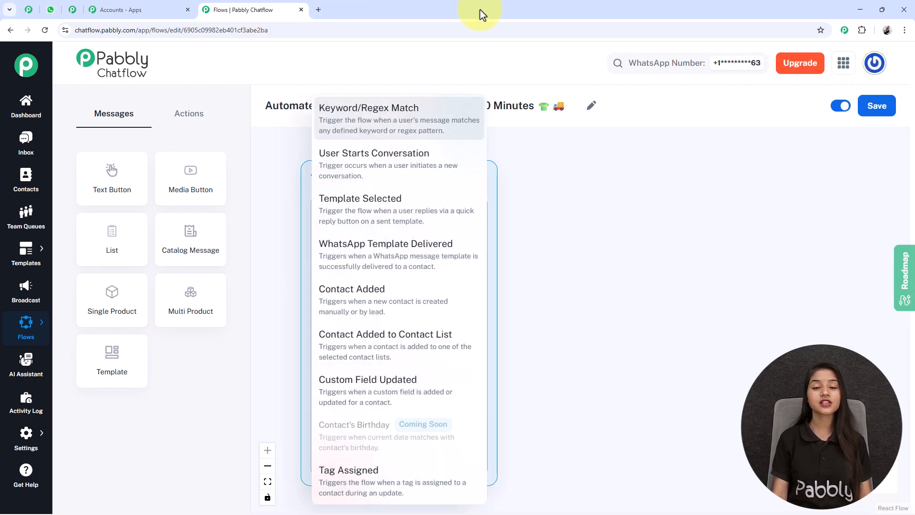
{"action": "left_click", "coordinate": [350, 108]}
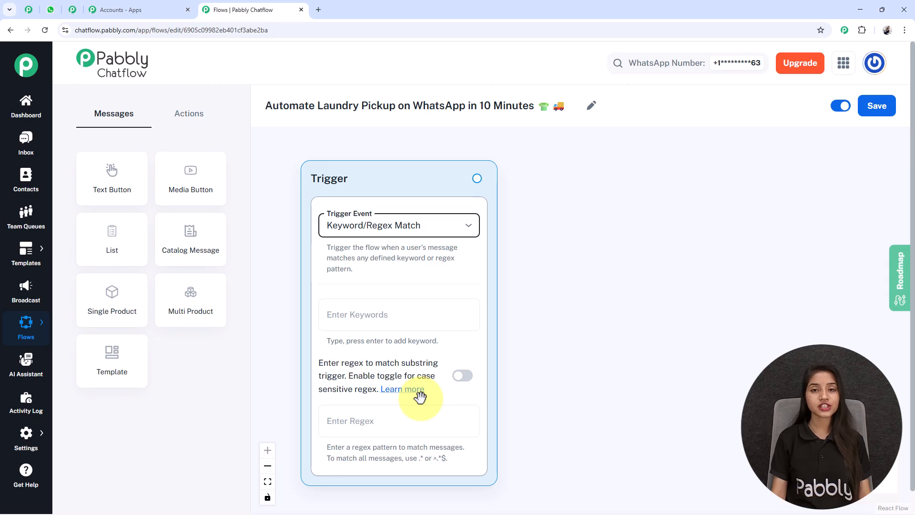
{"action": "left_click", "coordinate": [462, 377]}
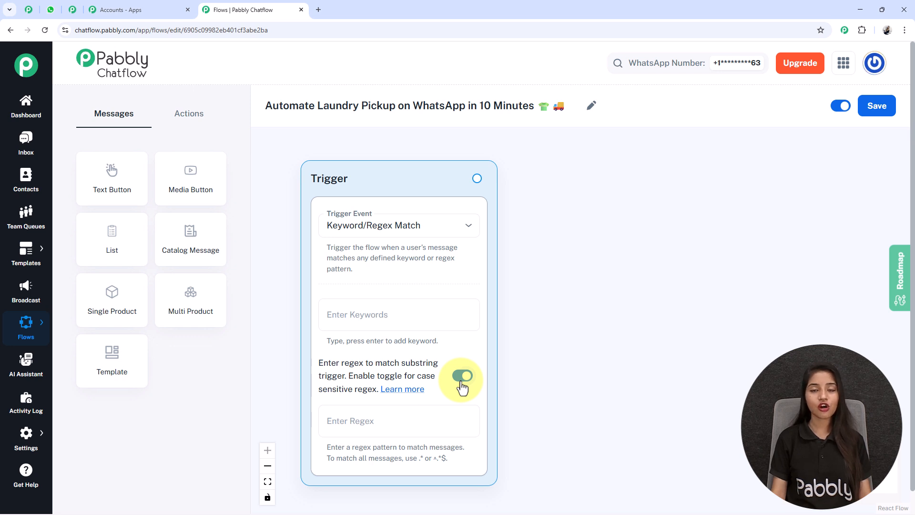
{"action": "left_click", "coordinate": [462, 377]}
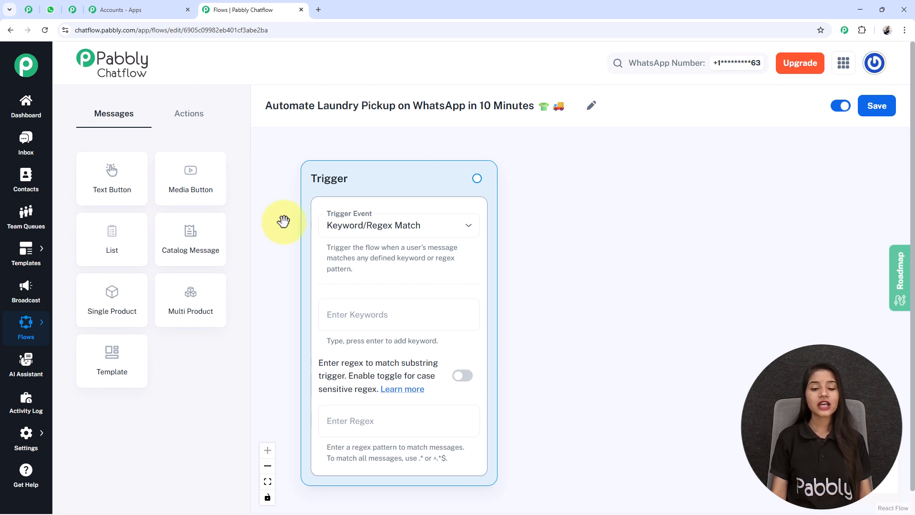
{"action": "left_click", "coordinate": [362, 327]}
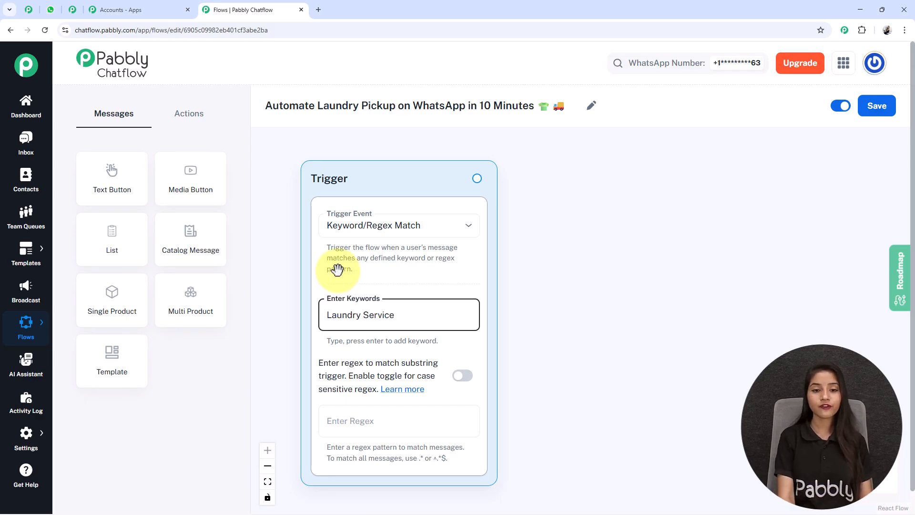
Step: Add 'Laundry Service' and 'Book Service' as trigger keyword tags
{"action": "key", "text": "Return"}
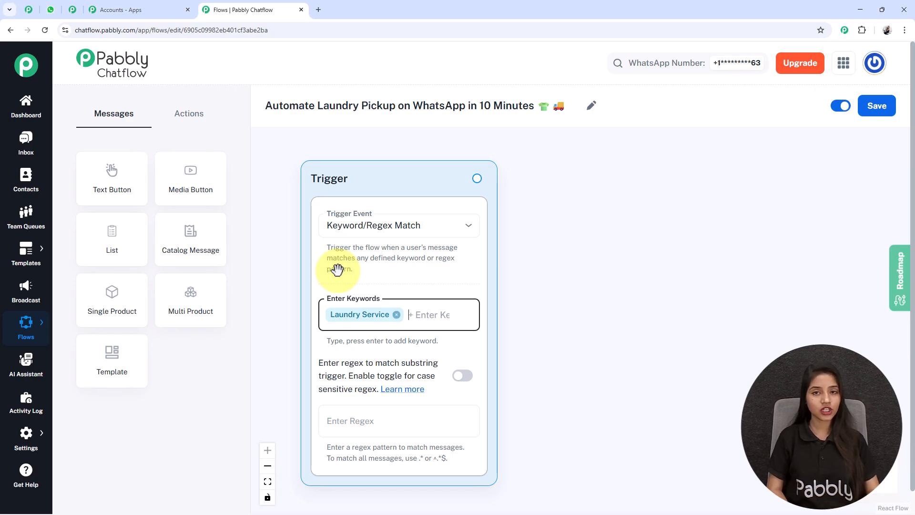
{"action": "type", "text": "Book Service"}
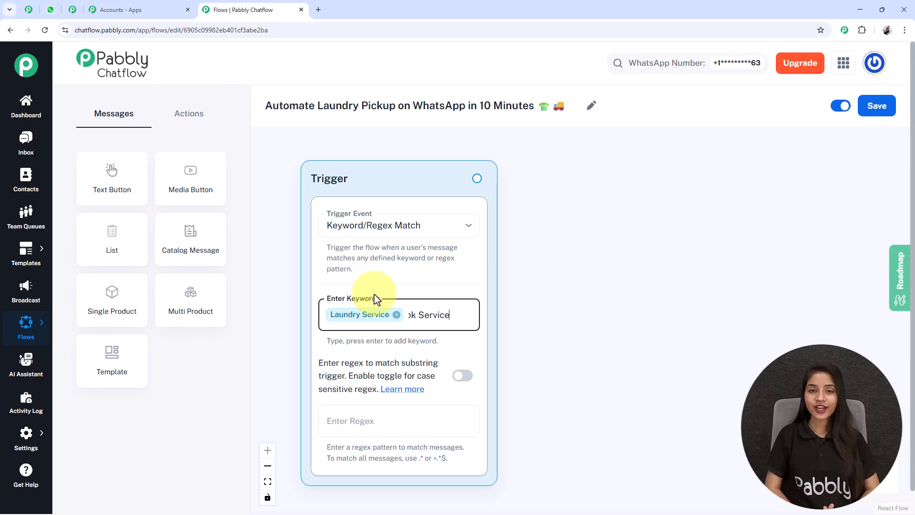
{"action": "key", "text": "Return"}
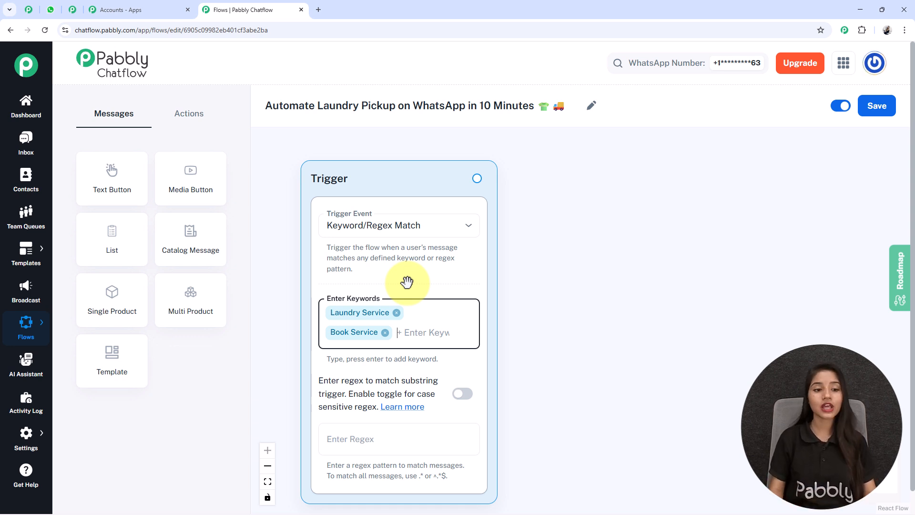
Step: Add a List message to the canvas beside the Trigger
{"action": "left_click_drag", "start_coordinate": [112, 245], "coordinate": [592, 238]}
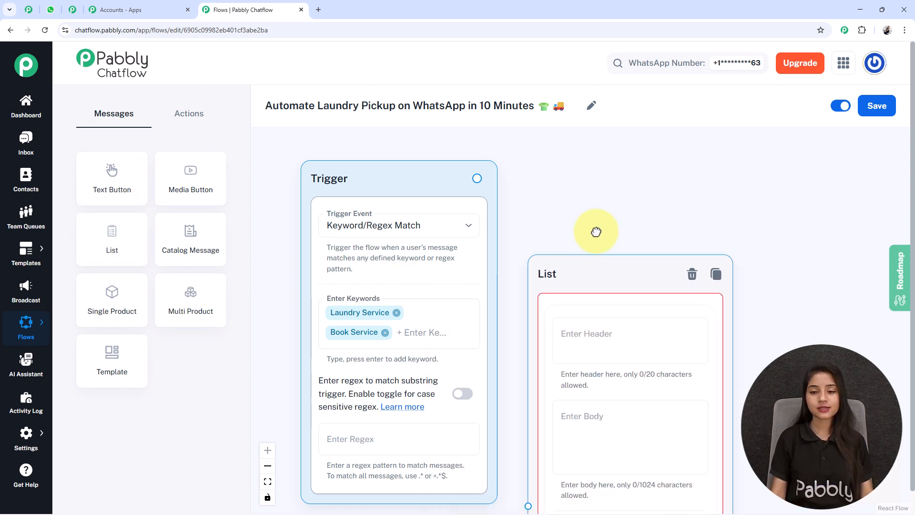
{"action": "left_click_drag", "start_coordinate": [667, 312], "coordinate": [689, 231]}
{"action": "left_click_drag", "start_coordinate": [819, 307], "coordinate": [656, 245]}
{"action": "scroll", "coordinate": [610, 250], "scroll_direction": "down", "scroll_amount": 2}
{"action": "scroll", "coordinate": [621, 251], "scroll_direction": "up", "scroll_amount": 2}
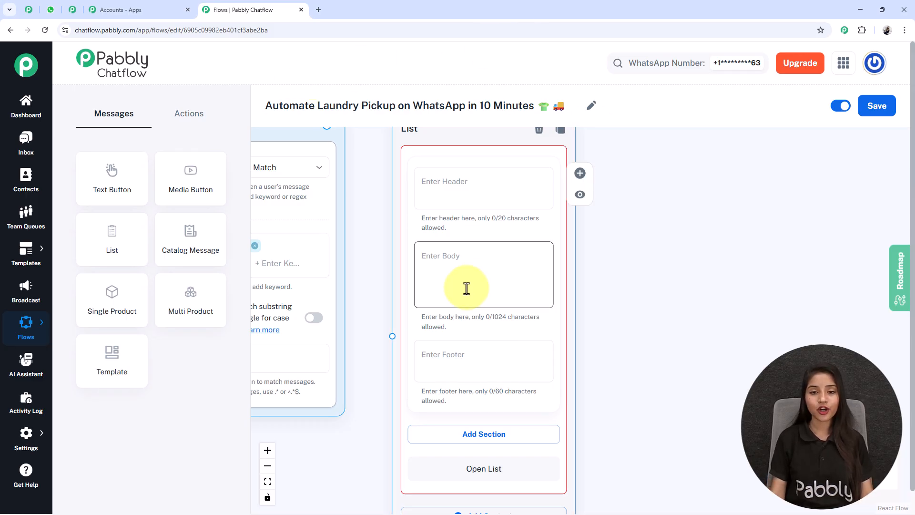
Step: Paste the FreshFold Laundry welcome asking which service to book into the list body
{"action": "left_click", "coordinate": [518, 286]}
{"action": "key", "text": "ctrl+v"}
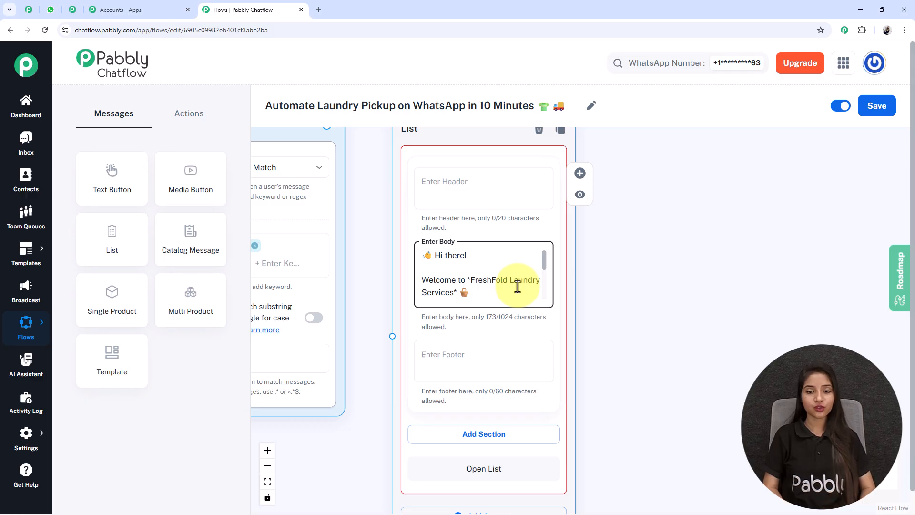
{"action": "scroll", "coordinate": [518, 287], "scroll_direction": "down", "scroll_amount": 3}
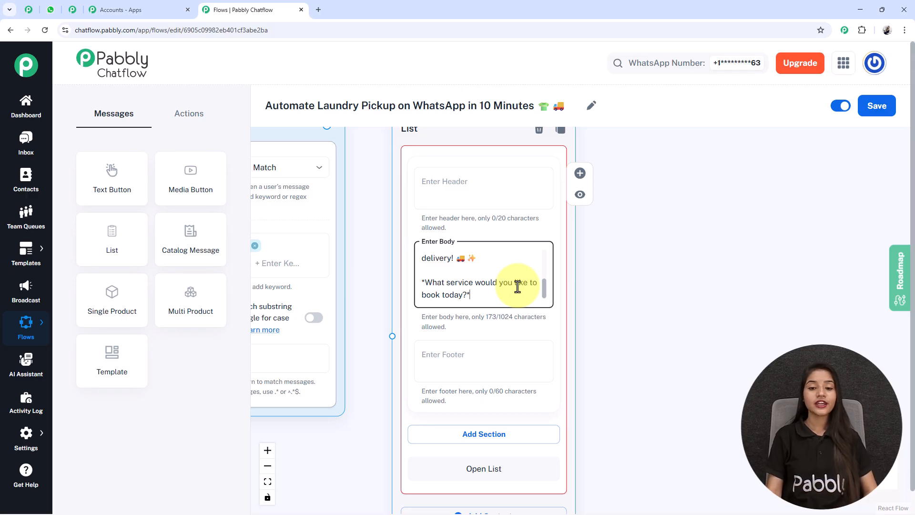
Step: Add a list section titled 'Service Types'
{"action": "left_click_drag", "start_coordinate": [653, 353], "coordinate": [623, 164]}
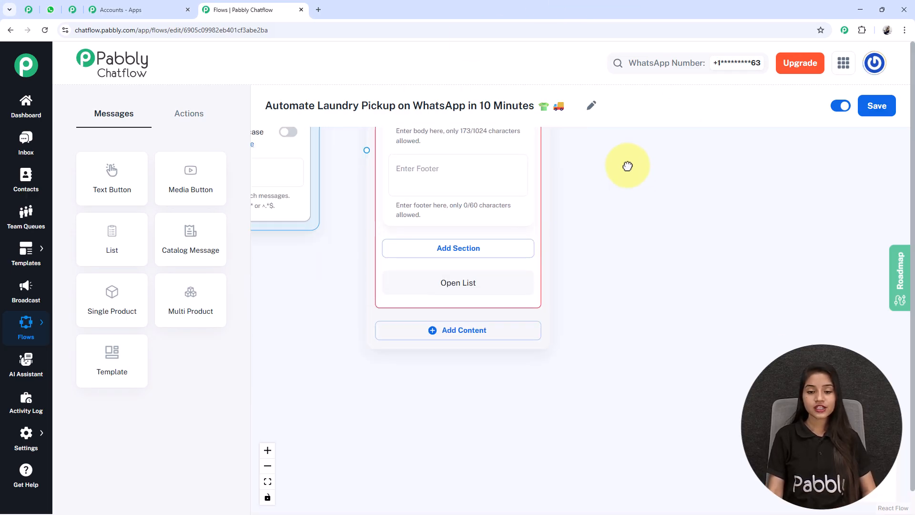
{"action": "left_click", "coordinate": [477, 256]}
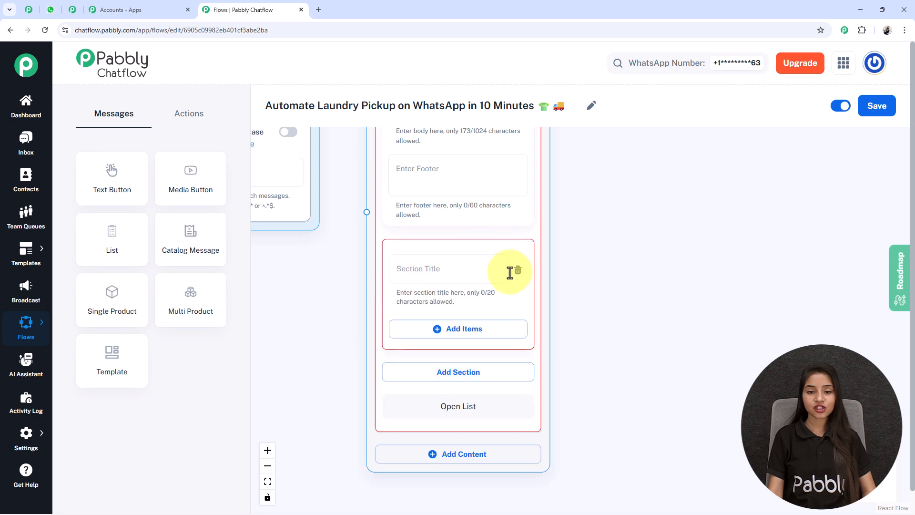
{"action": "scroll", "coordinate": [520, 340], "scroll_direction": "up", "scroll_amount": 2}
{"action": "scroll", "coordinate": [519, 340], "scroll_direction": "down", "scroll_amount": 1}
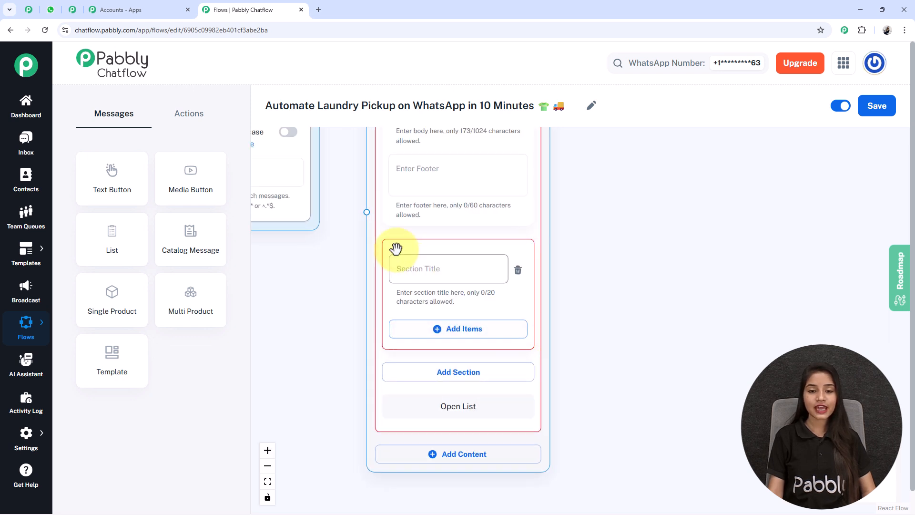
{"action": "scroll", "coordinate": [447, 274], "scroll_direction": "up", "scroll_amount": 1}
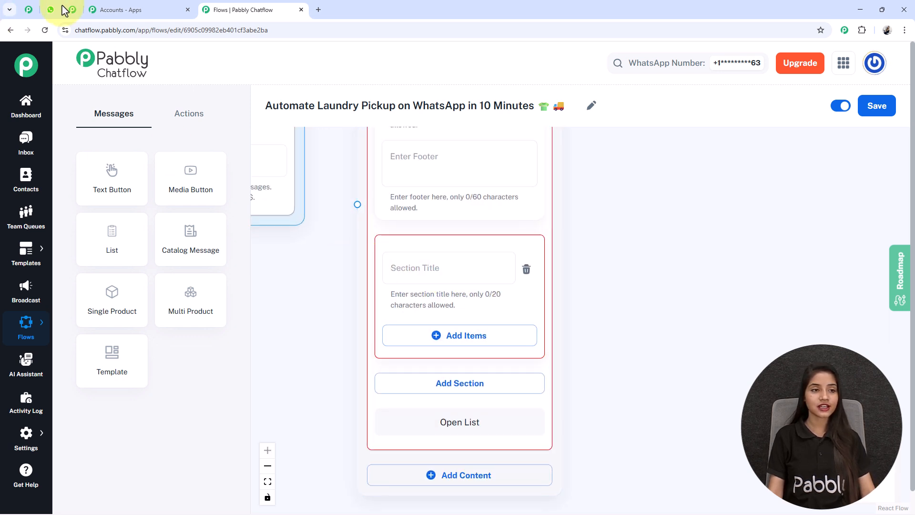
{"action": "left_click", "coordinate": [424, 274]}
{"action": "type", "text": "Service Types"}
Step: Add three section items: Wash & Fold, Wash & Iron and Dry Cleaning
{"action": "left_click_drag", "start_coordinate": [625, 354], "coordinate": [617, 280]}
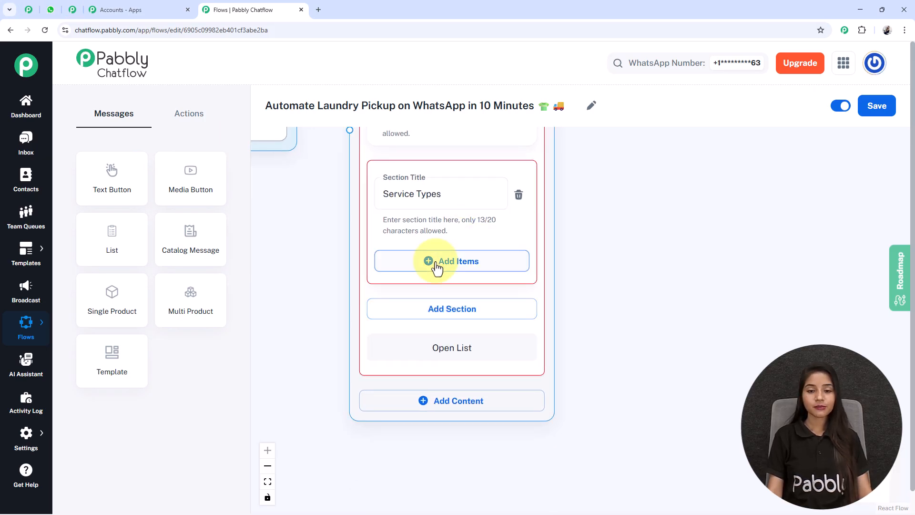
{"action": "left_click", "coordinate": [465, 263]}
{"action": "left_click", "coordinate": [462, 438]}
{"action": "left_click_drag", "start_coordinate": [572, 426], "coordinate": [557, 140]}
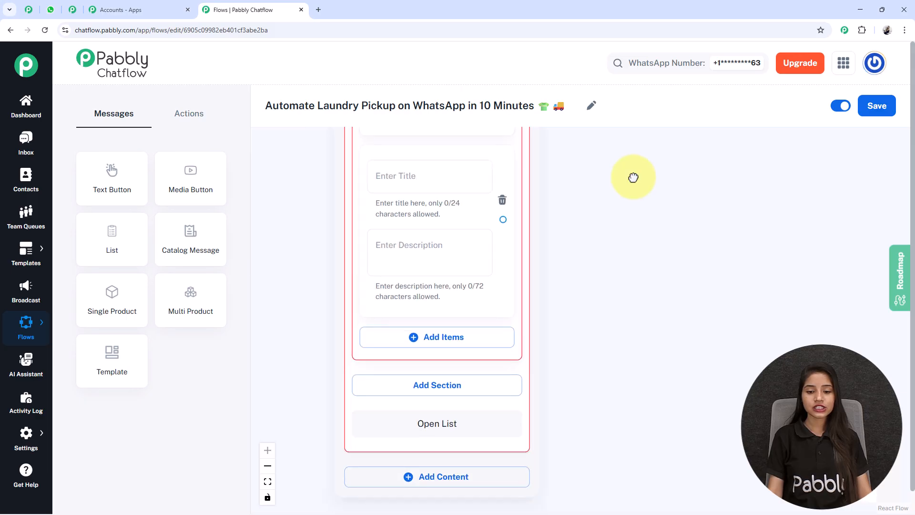
{"action": "left_click", "coordinate": [424, 333]}
{"action": "scroll", "coordinate": [548, 292], "scroll_direction": "down", "scroll_amount": 2}
{"action": "scroll", "coordinate": [590, 285], "scroll_direction": "down", "scroll_amount": 2}
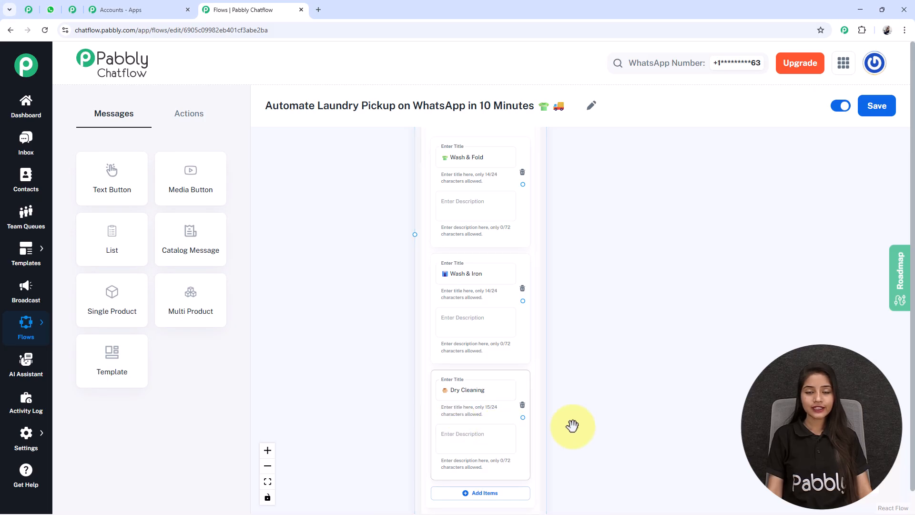
{"action": "scroll", "coordinate": [482, 364], "scroll_direction": "down", "scroll_amount": 4}
Step: Link the Keyword/Regex Match trigger's output to the List message and reposition the trigger
{"action": "left_click_drag", "start_coordinate": [343, 208], "coordinate": [372, 458]}
{"action": "left_click_drag", "start_coordinate": [580, 420], "coordinate": [580, 281]}
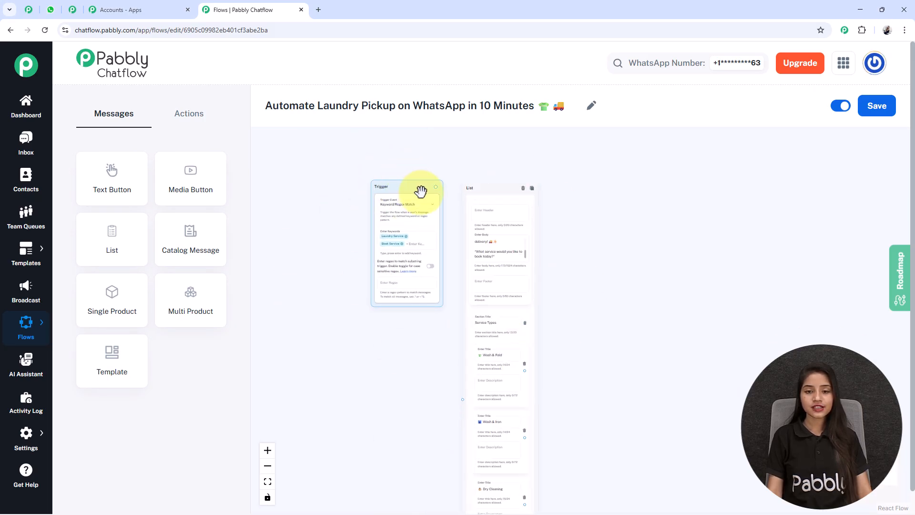
{"action": "left_click_drag", "start_coordinate": [435, 186], "coordinate": [463, 400]}
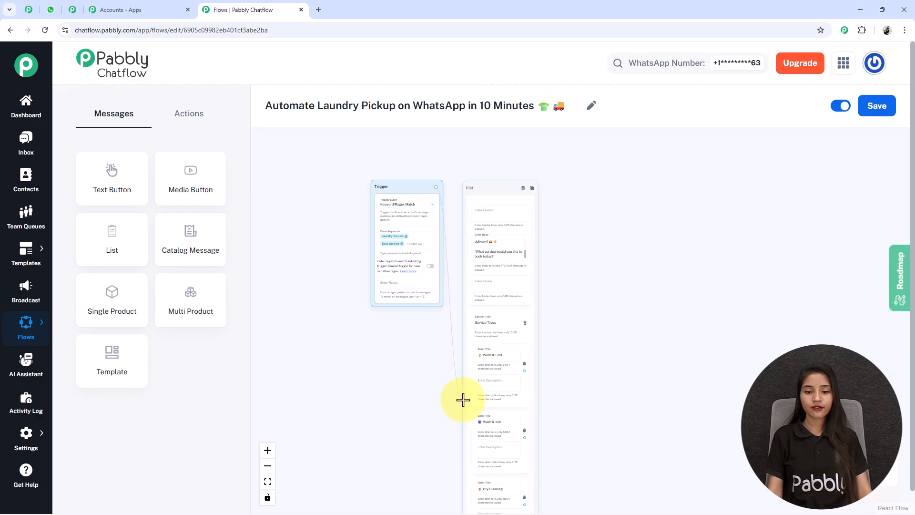
{"action": "left_click_drag", "start_coordinate": [385, 187], "coordinate": [359, 276]}
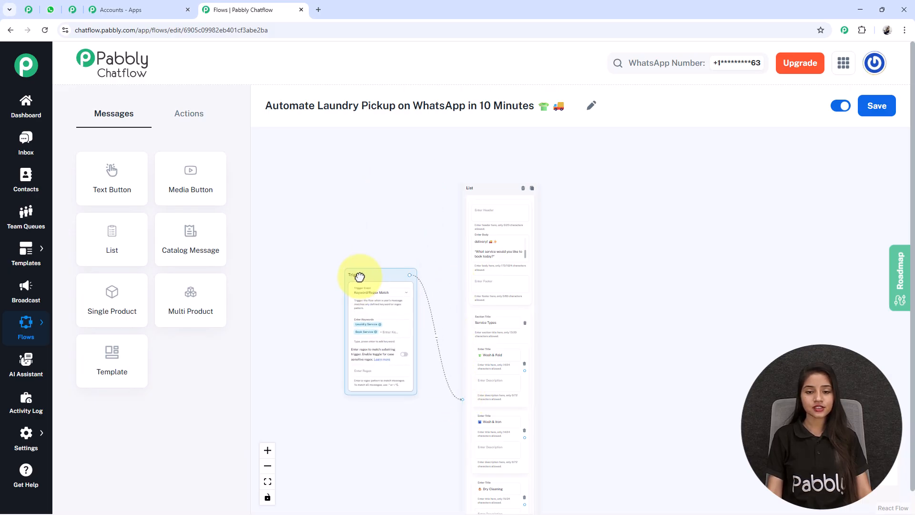
{"action": "left_click_drag", "start_coordinate": [662, 396], "coordinate": [550, 294]}
{"action": "scroll", "coordinate": [474, 234], "scroll_direction": "down", "scroll_amount": 2}
{"action": "left_click_drag", "start_coordinate": [481, 274], "coordinate": [418, 298]}
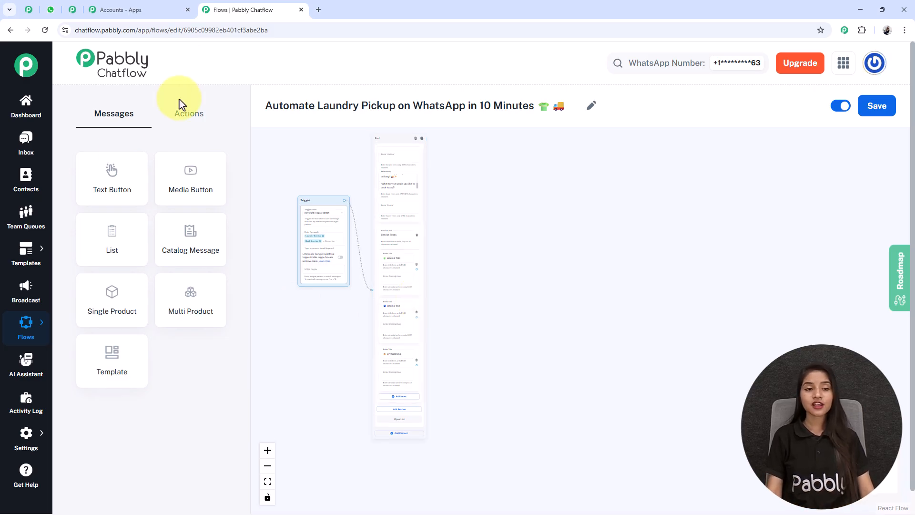
Step: Add a Set Custom Field step that targets the ServiceType contact field
{"action": "left_click", "coordinate": [184, 119]}
{"action": "left_click_drag", "start_coordinate": [210, 312], "coordinate": [461, 246]}
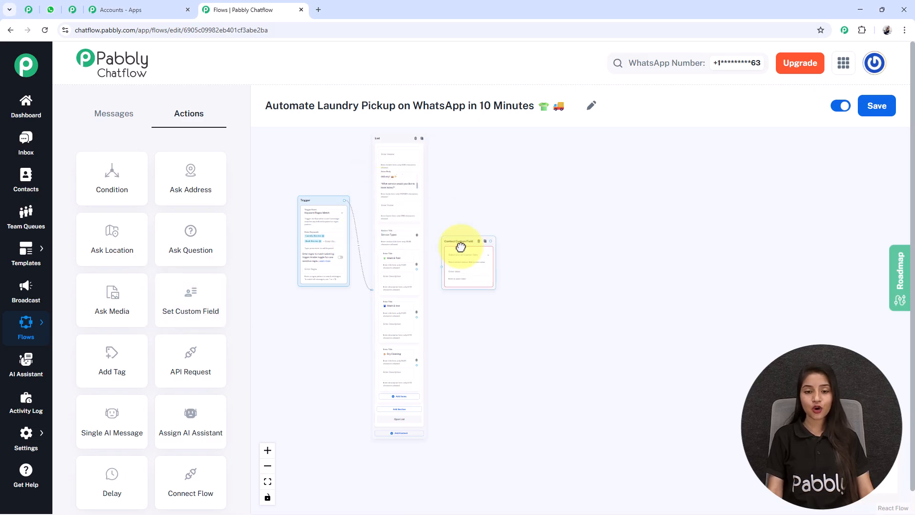
{"action": "scroll", "coordinate": [457, 257], "scroll_direction": "up", "scroll_amount": 6}
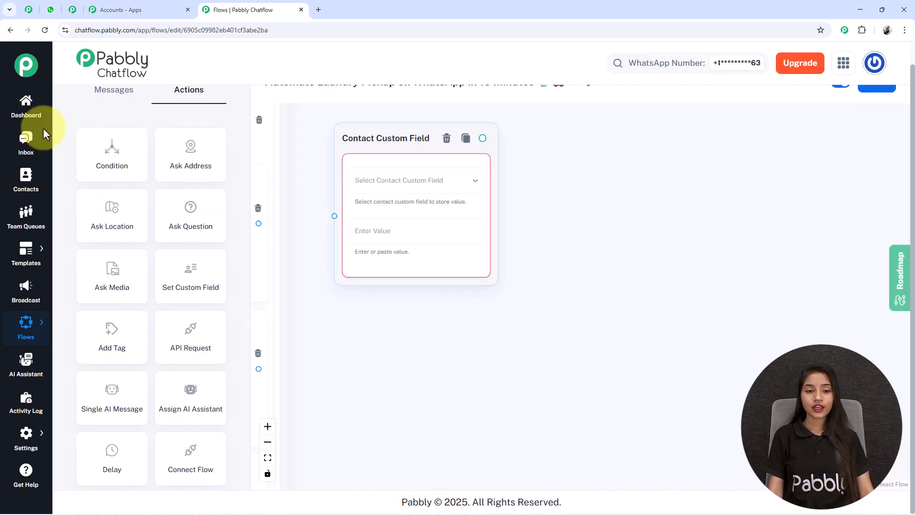
{"action": "left_click", "coordinate": [402, 210]}
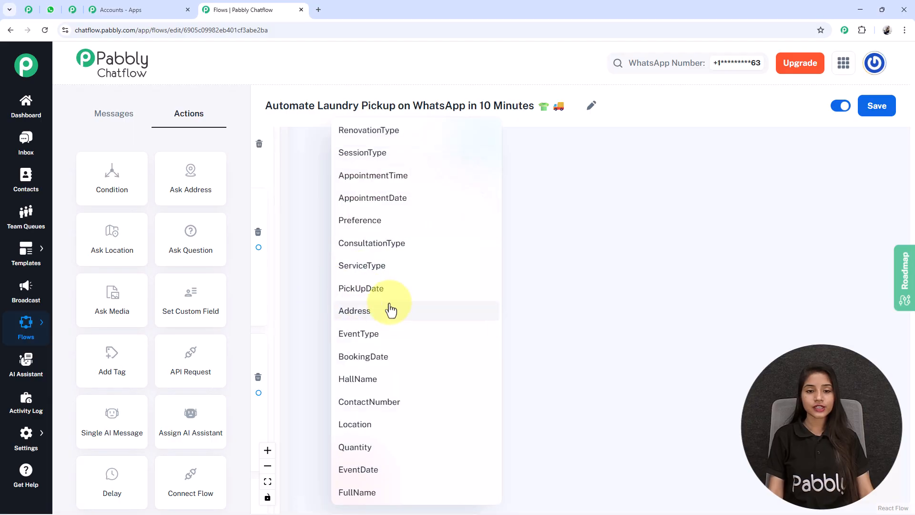
{"action": "left_click", "coordinate": [374, 266]}
Step: Store 'Wash & Fold' as the value, link the Wash & Fold option to it, and save
{"action": "left_click_drag", "start_coordinate": [398, 403], "coordinate": [605, 438]}
{"action": "left_click", "coordinate": [403, 249]}
{"action": "key", "text": "ctrl+a"}
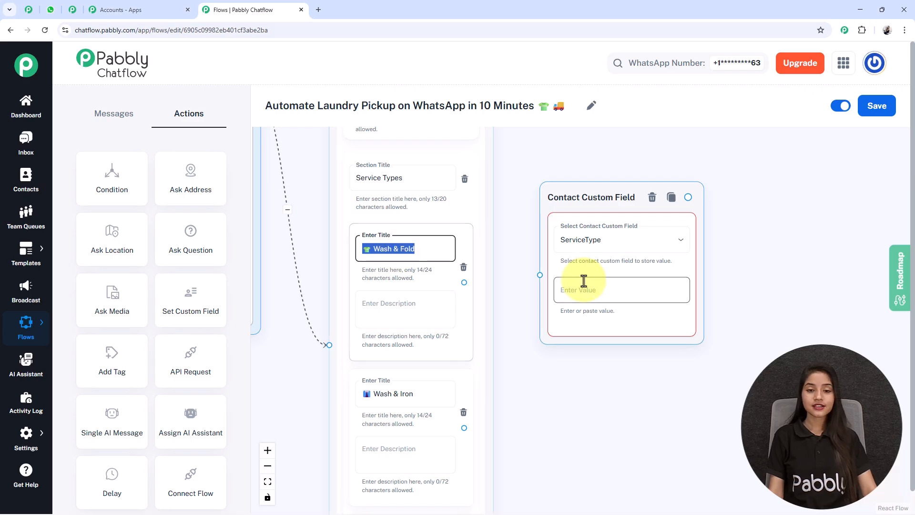
{"action": "key", "text": "ctrl+c"}
{"action": "left_click", "coordinate": [572, 301]}
{"action": "key", "text": "ctrl+v"}
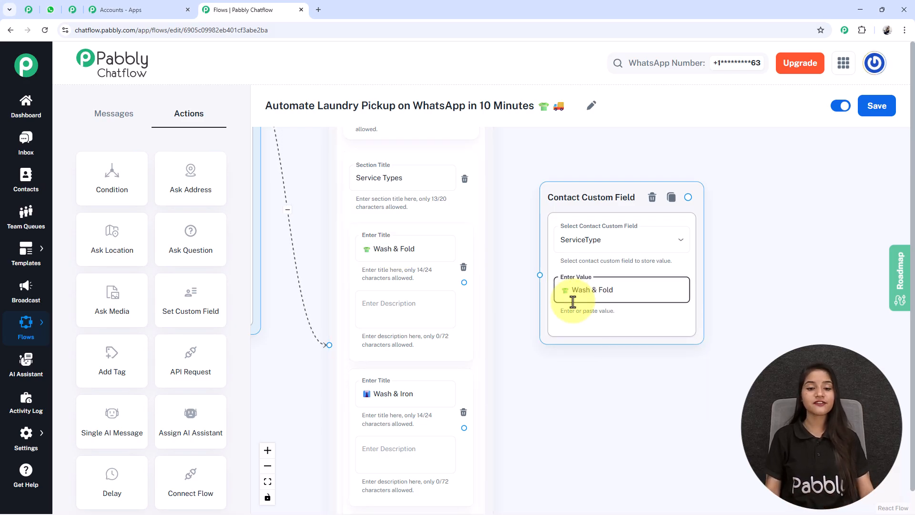
{"action": "left_click_drag", "start_coordinate": [465, 282], "coordinate": [547, 276]}
{"action": "left_click_drag", "start_coordinate": [576, 405], "coordinate": [537, 411]}
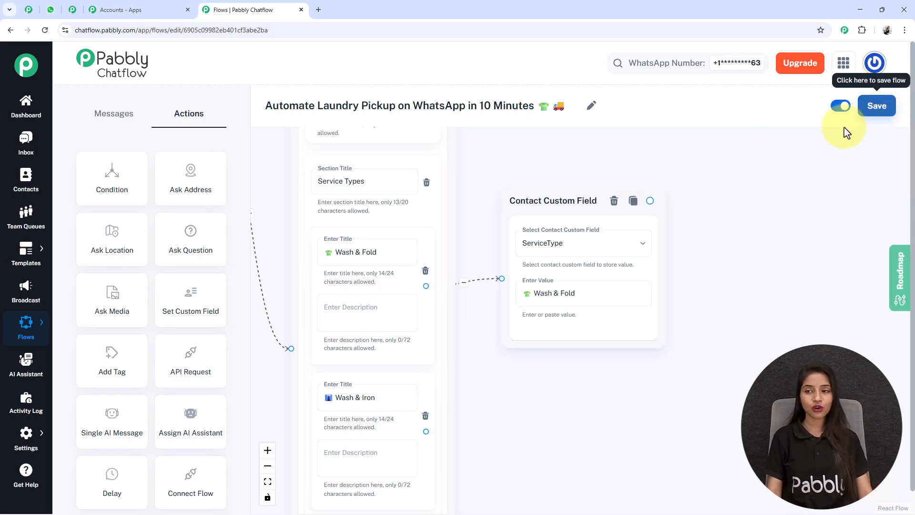
{"action": "left_click", "coordinate": [884, 113]}
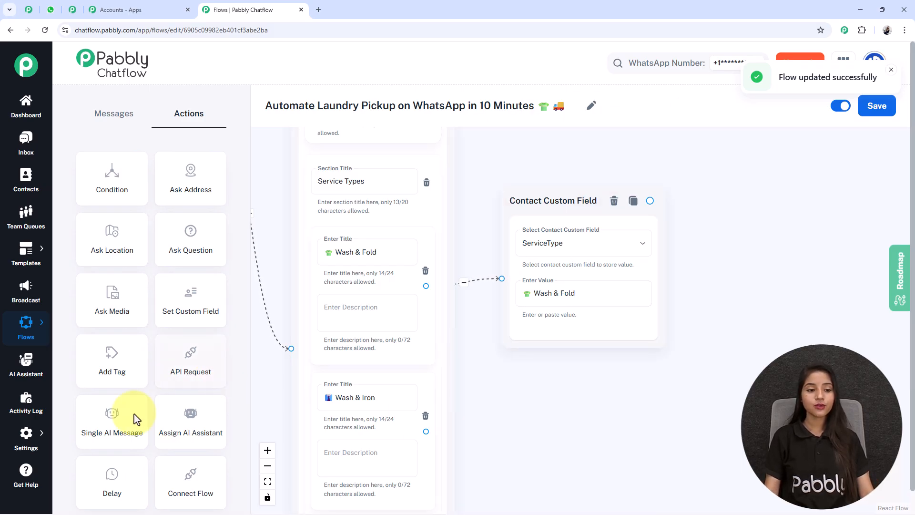
Step: Open the Contact Custom Fields settings in a new browser tab
{"action": "mouse_move", "coordinate": [22, 438]}
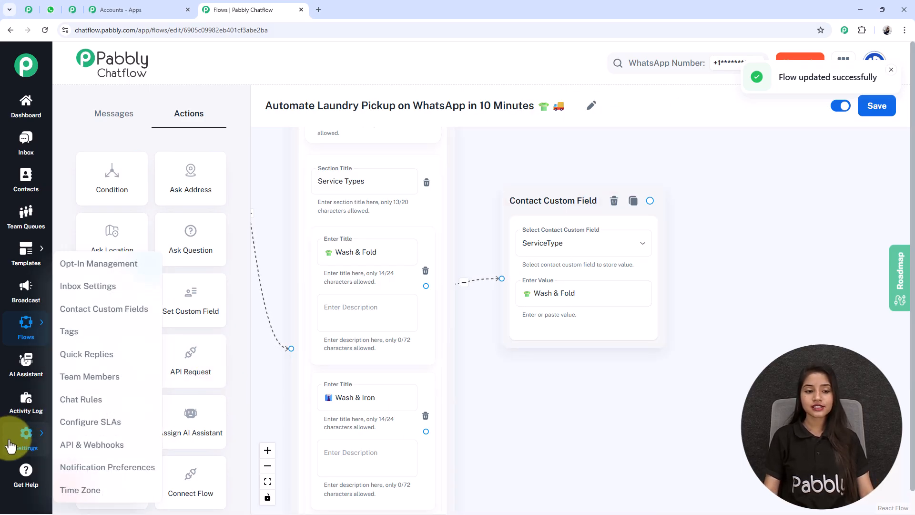
{"action": "right_click", "coordinate": [127, 325]}
{"action": "left_click", "coordinate": [174, 331]}
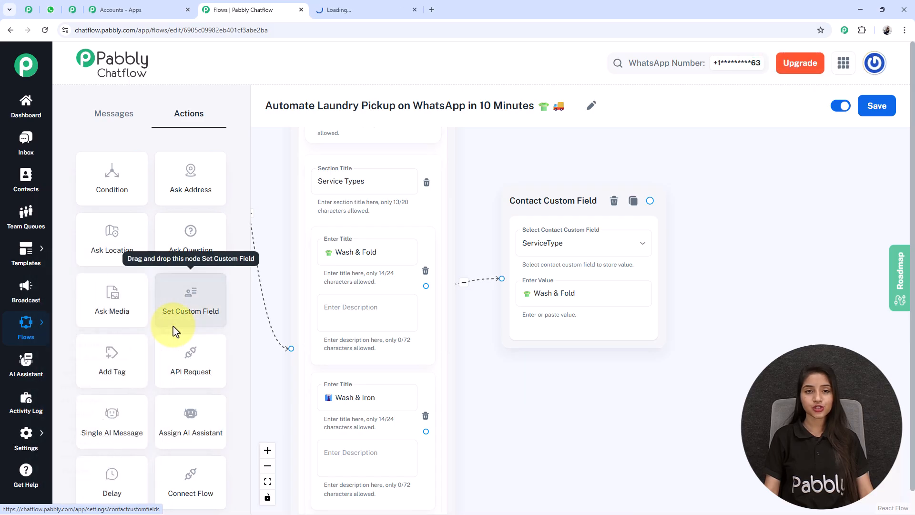
{"action": "left_click", "coordinate": [355, 9]}
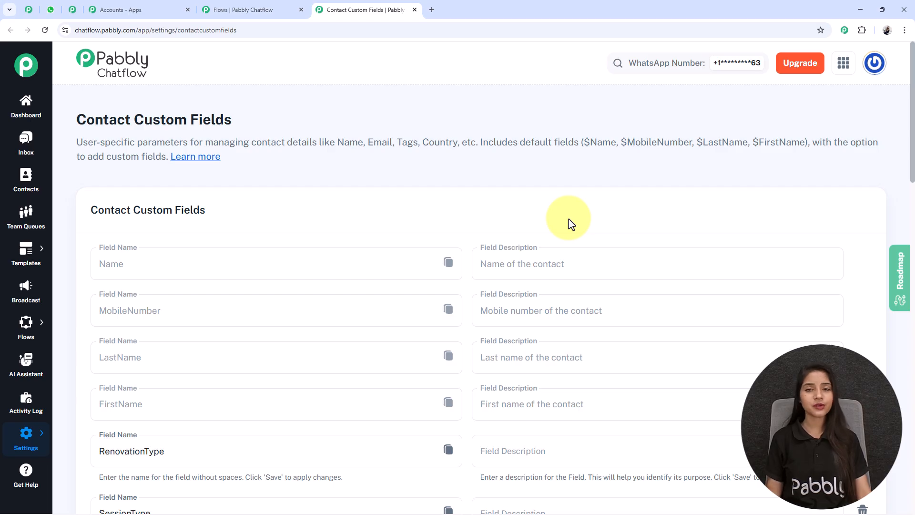
Step: Review the custom field list, add an empty row, and select the ServiceType field name
{"action": "scroll", "coordinate": [570, 218], "scroll_direction": "down", "scroll_amount": 13}
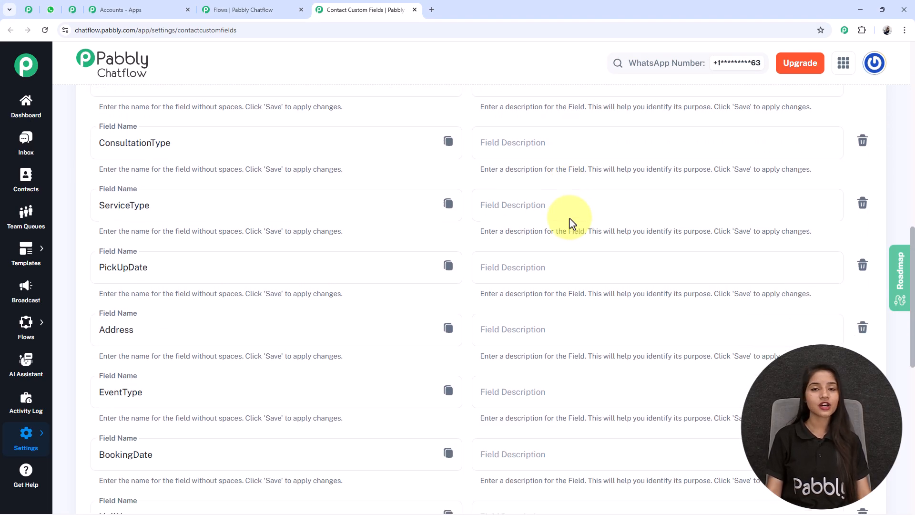
{"action": "scroll", "coordinate": [615, 239], "scroll_direction": "down", "scroll_amount": 10}
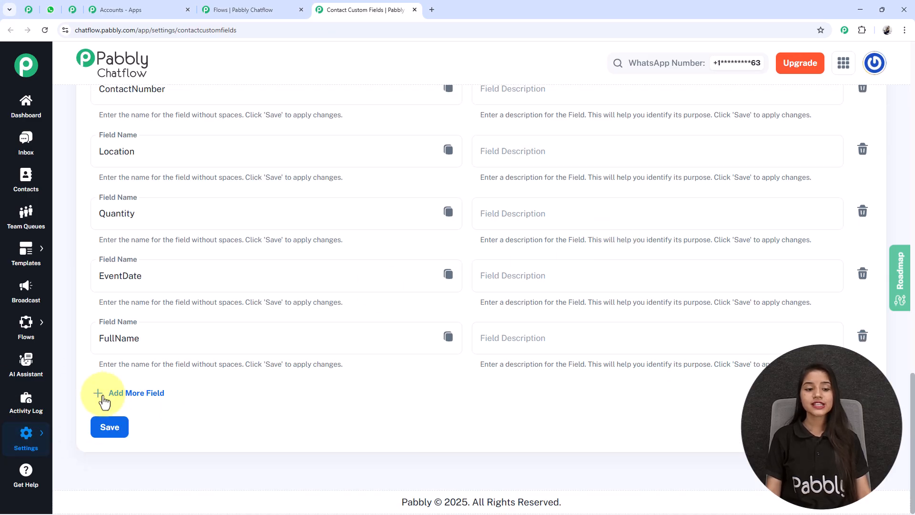
{"action": "left_click", "coordinate": [139, 393]}
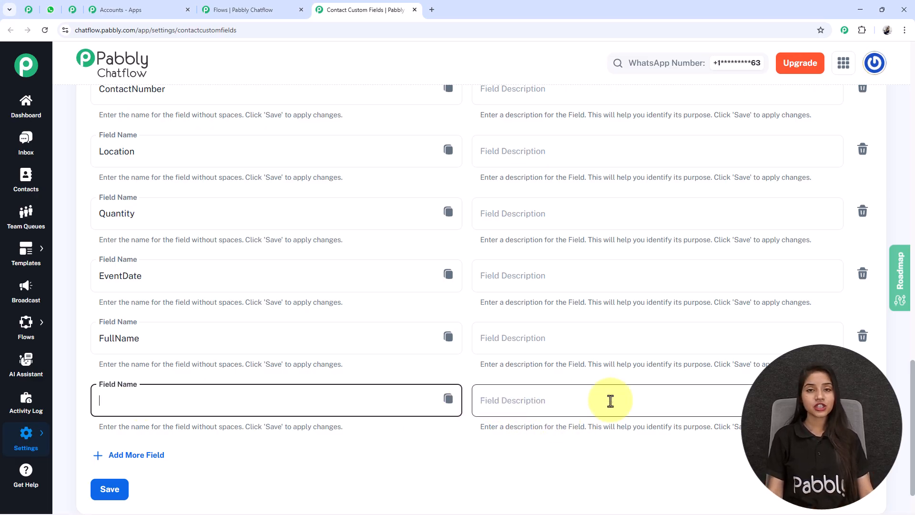
{"action": "scroll", "coordinate": [444, 388], "scroll_direction": "up", "scroll_amount": 10}
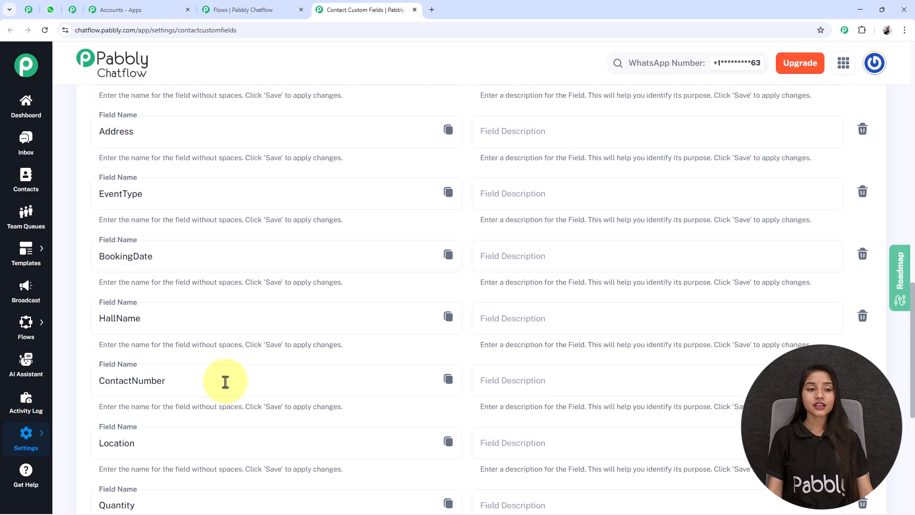
{"action": "scroll", "coordinate": [225, 382], "scroll_direction": "up", "scroll_amount": 3}
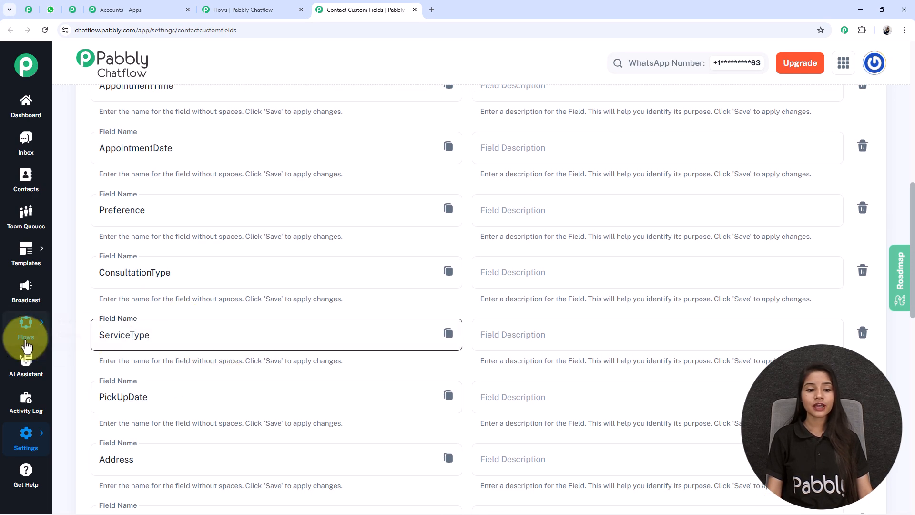
{"action": "mouse_move", "coordinate": [28, 329]}
{"action": "left_click_drag", "start_coordinate": [188, 351], "coordinate": [72, 343]}
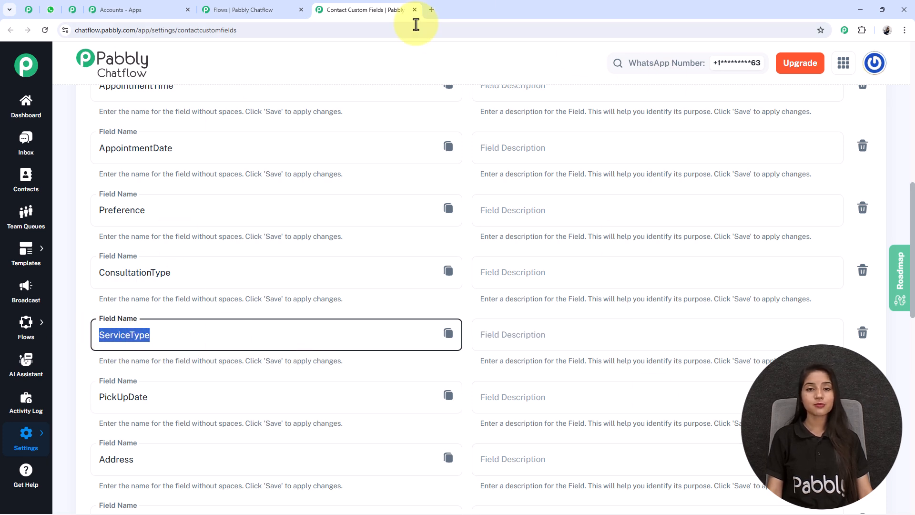
Step: Back in the flow, add custom field steps storing Wash & Iron and Dry Cleaning as ServiceType
{"action": "left_click", "coordinate": [415, 10]}
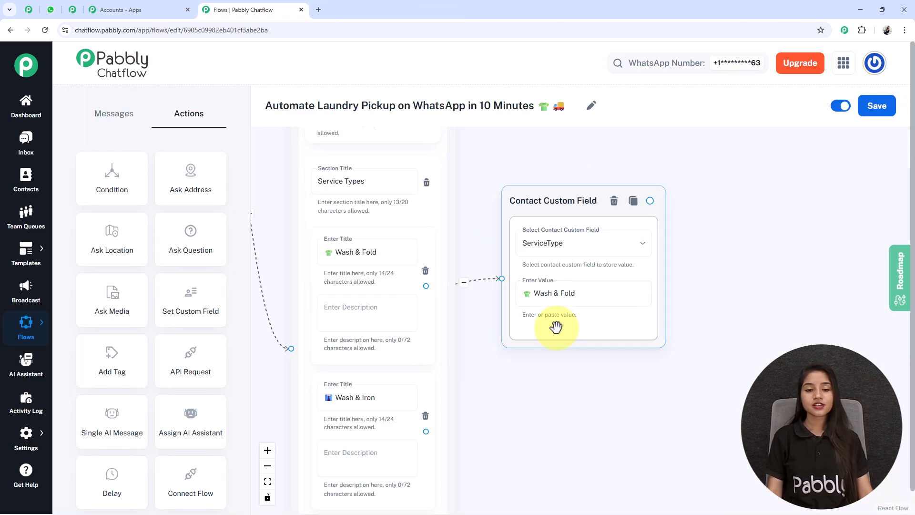
{"action": "scroll", "coordinate": [572, 355], "scroll_direction": "down", "scroll_amount": 3}
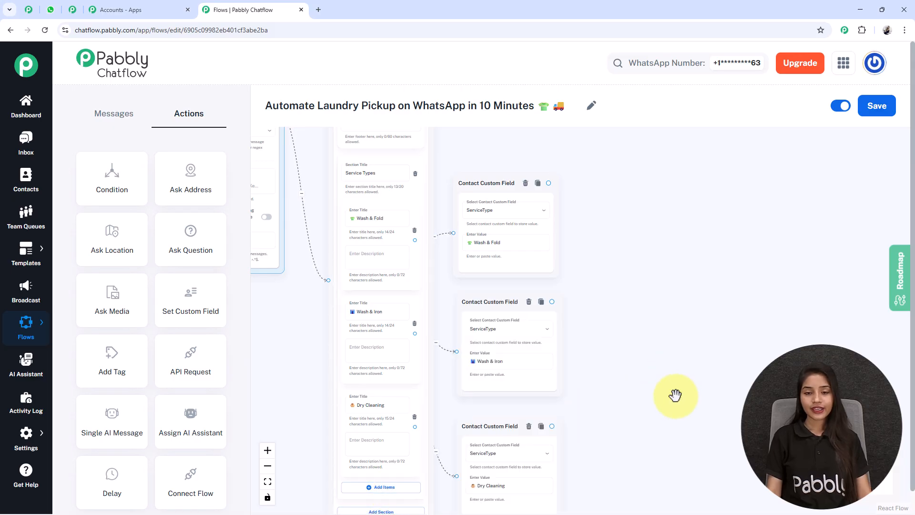
{"action": "left_click_drag", "start_coordinate": [674, 394], "coordinate": [649, 363]}
{"action": "scroll", "coordinate": [562, 301], "scroll_direction": "up", "scroll_amount": 3}
{"action": "scroll", "coordinate": [506, 269], "scroll_direction": "down", "scroll_amount": 3}
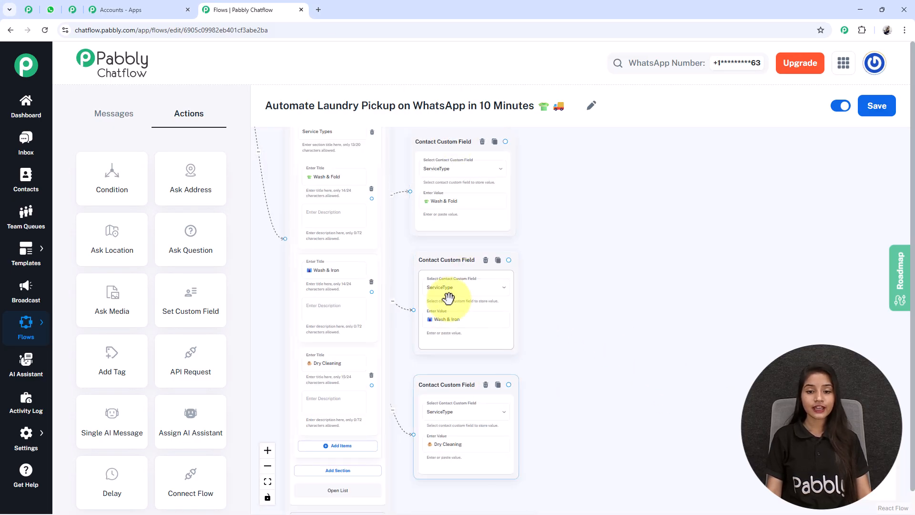
{"action": "scroll", "coordinate": [435, 265], "scroll_direction": "up", "scroll_amount": 5}
{"action": "left_click", "coordinate": [444, 153]}
{"action": "scroll", "coordinate": [474, 239], "scroll_direction": "down", "scroll_amount": 4}
{"action": "left_click", "coordinate": [474, 285]}
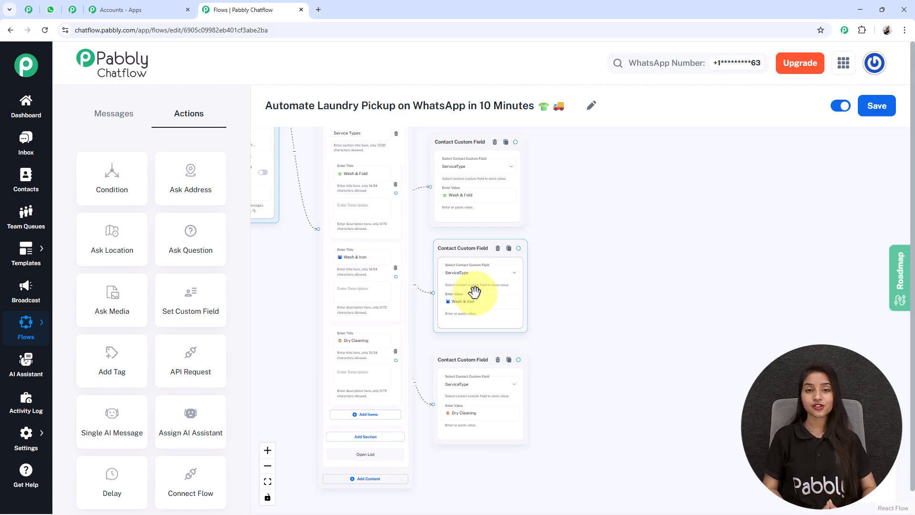
{"action": "scroll", "coordinate": [481, 292], "scroll_direction": "down", "scroll_amount": 2}
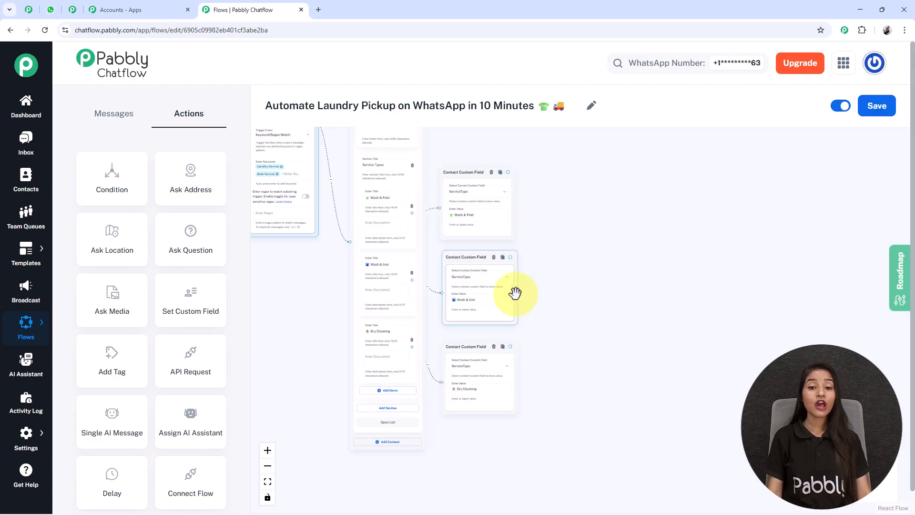
{"action": "left_click_drag", "start_coordinate": [714, 299], "coordinate": [678, 307]}
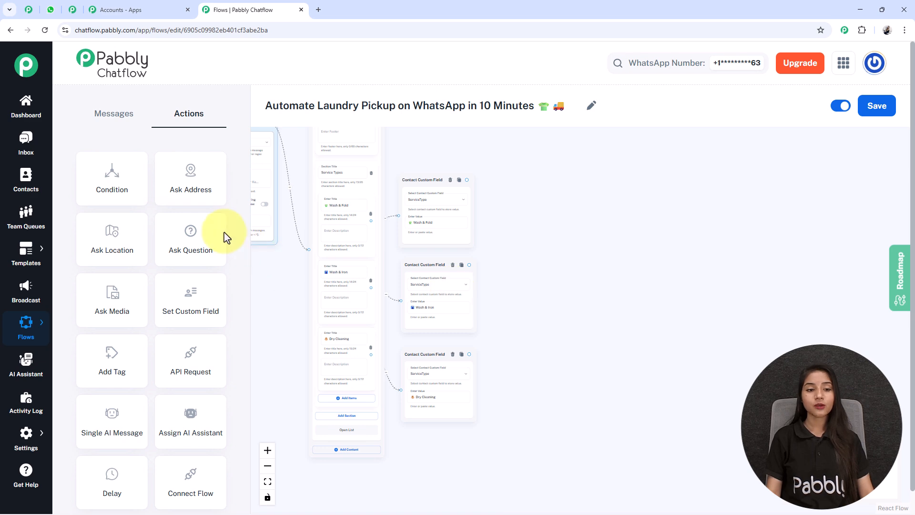
Step: Add an Ask Question step to the right of the service nodes
{"action": "left_click_drag", "start_coordinate": [224, 233], "coordinate": [302, 190]}
{"action": "left_click_drag", "start_coordinate": [476, 266], "coordinate": [503, 347]}
{"action": "scroll", "coordinate": [586, 239], "scroll_direction": "up", "scroll_amount": 2}
{"action": "scroll", "coordinate": [586, 238], "scroll_direction": "up", "scroll_amount": 3}
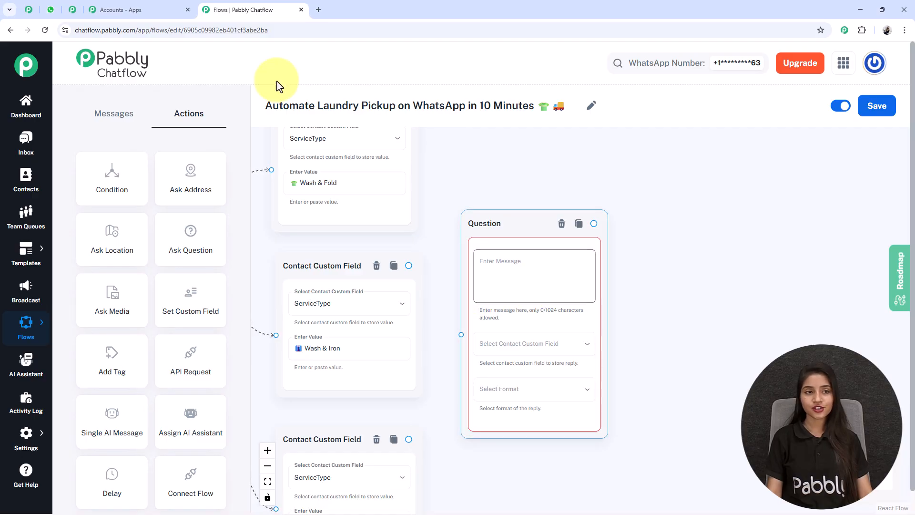
Step: Make the question ask for the complete pickup address, saving replies to Address in Any format
{"action": "left_click", "coordinate": [567, 289]}
{"action": "type", "text": "*Great! Please share your complete pickup address so our rider can reach you easily.* 📍"}
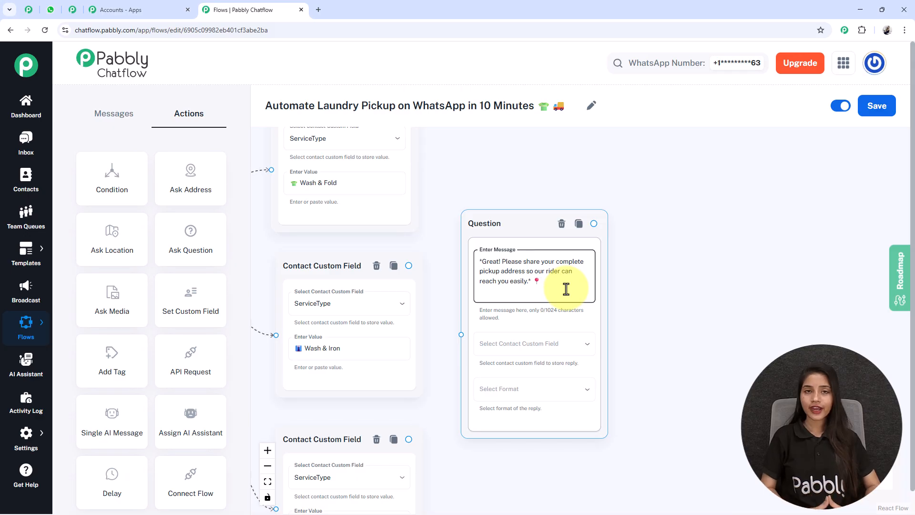
{"action": "left_click", "coordinate": [526, 346]}
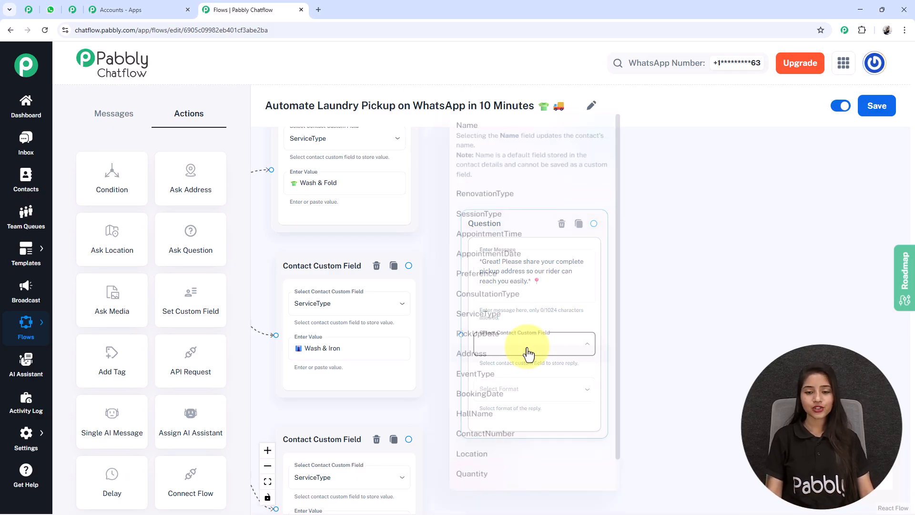
{"action": "scroll", "coordinate": [513, 289], "scroll_direction": "down", "scroll_amount": 1}
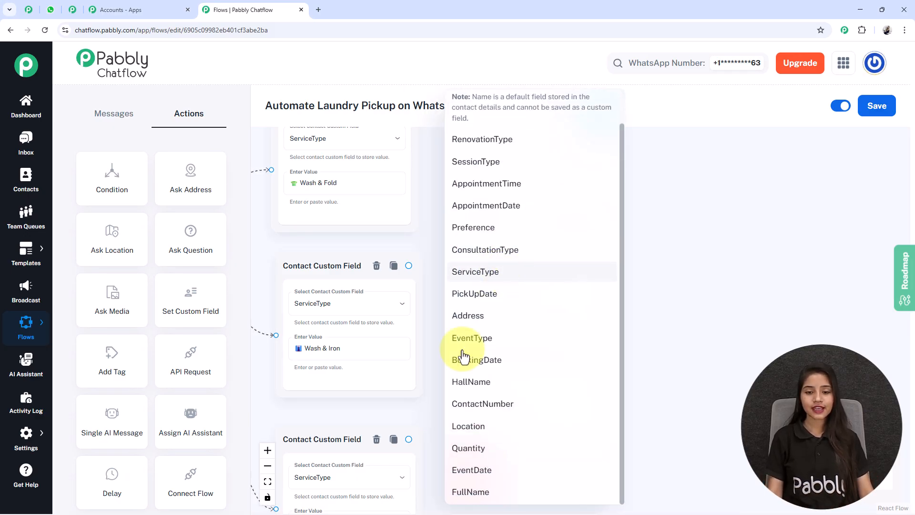
{"action": "left_click", "coordinate": [492, 325]}
{"action": "left_click", "coordinate": [521, 390]}
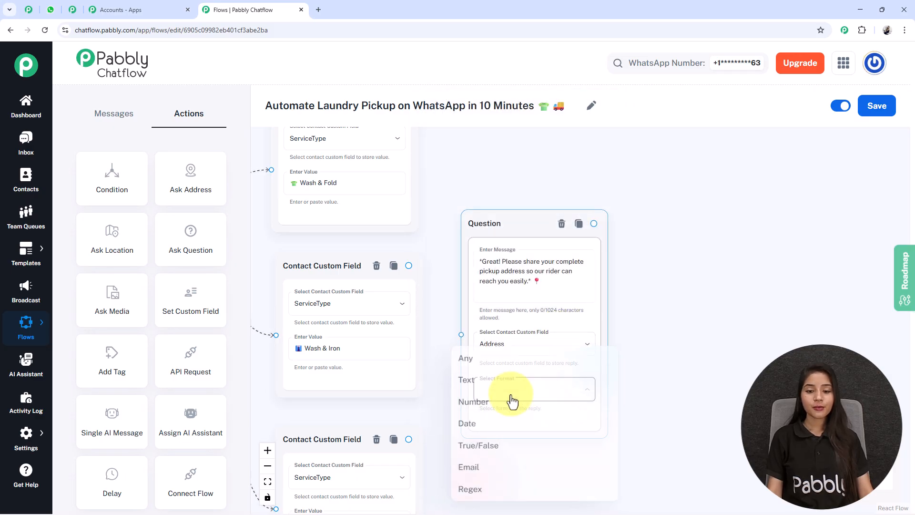
{"action": "left_click", "coordinate": [465, 364]}
Step: Connect all three ServiceType custom field steps to the address question
{"action": "scroll", "coordinate": [464, 365], "scroll_direction": "down", "scroll_amount": 2}
{"action": "left_click_drag", "start_coordinate": [433, 316], "coordinate": [446, 342]}
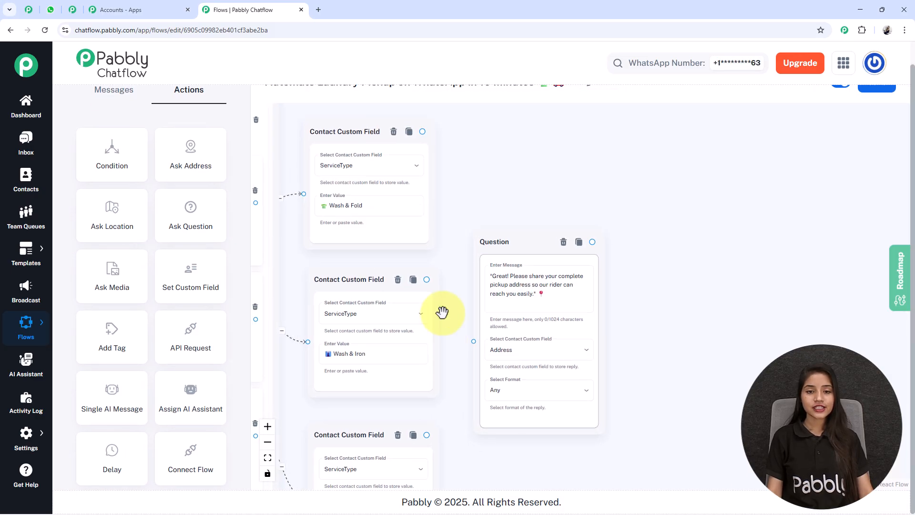
{"action": "left_click_drag", "start_coordinate": [423, 131], "coordinate": [468, 239]}
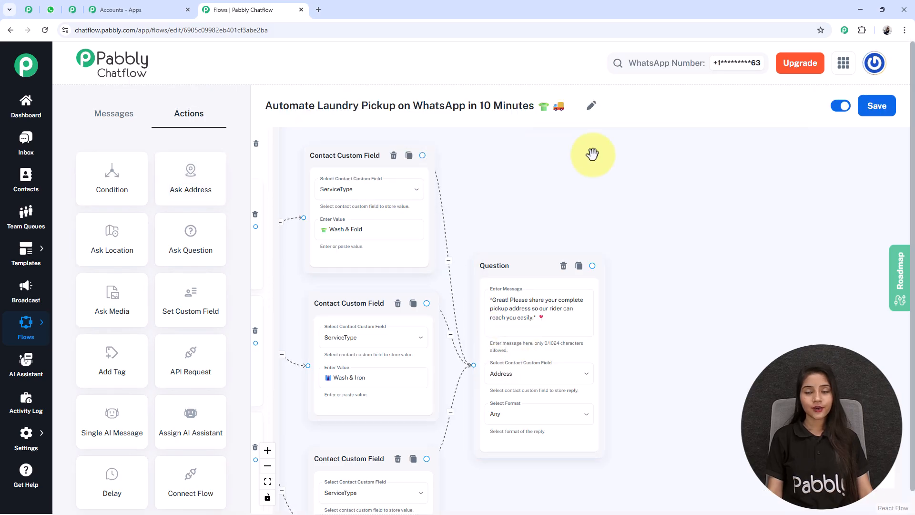
{"action": "left_click_drag", "start_coordinate": [667, 403], "coordinate": [596, 343]}
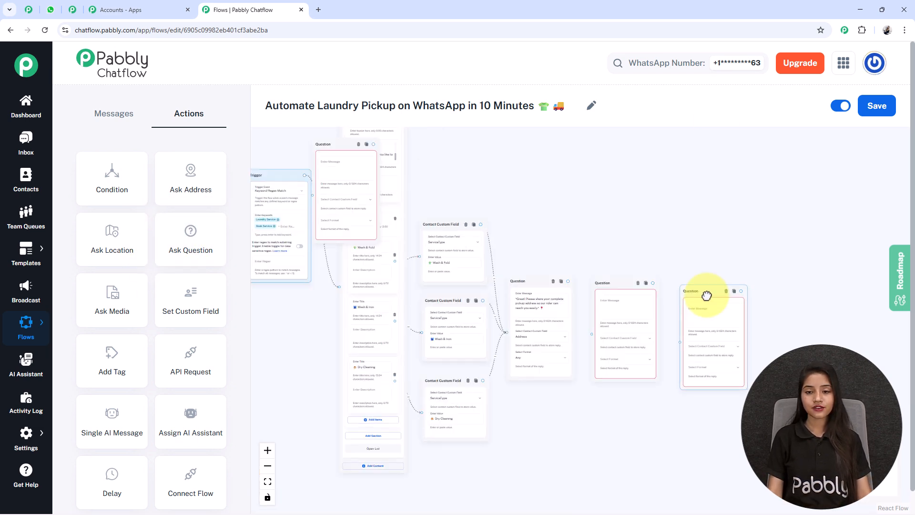
Step: Select the pickup date question, saved to PickUpDate in Date format
{"action": "scroll", "coordinate": [743, 266], "scroll_direction": "up", "scroll_amount": 5}
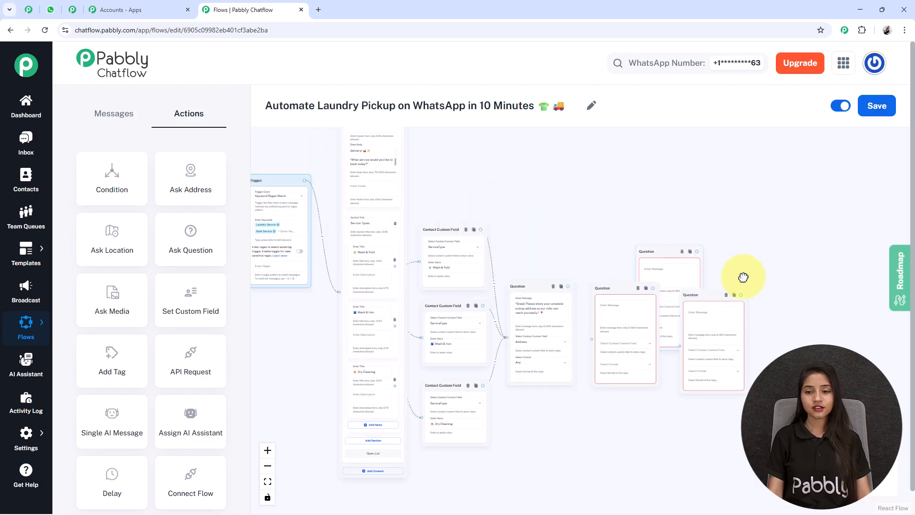
{"action": "left_click_drag", "start_coordinate": [750, 253], "coordinate": [718, 157]}
{"action": "scroll", "coordinate": [705, 123], "scroll_direction": "down", "scroll_amount": 1}
{"action": "scroll", "coordinate": [699, 149], "scroll_direction": "down", "scroll_amount": 1}
{"action": "scroll", "coordinate": [64, 167], "scroll_direction": "up", "scroll_amount": 1}
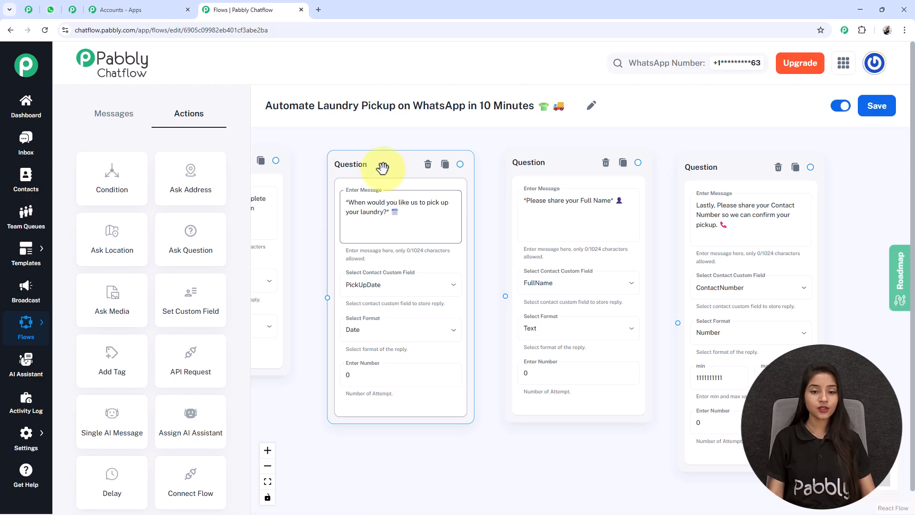
{"action": "left_click", "coordinate": [388, 308]}
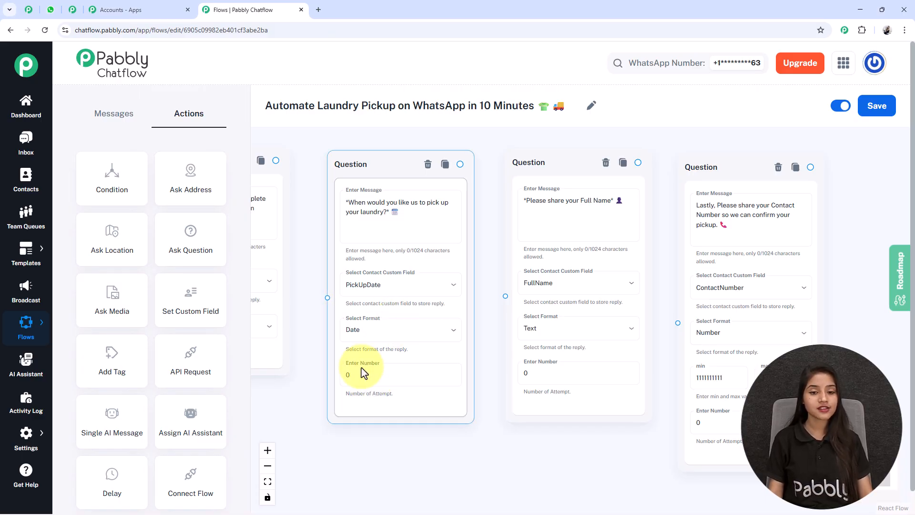
Step: Keep the pickup date question's number of attempts at 0
{"action": "left_click", "coordinate": [371, 379]}
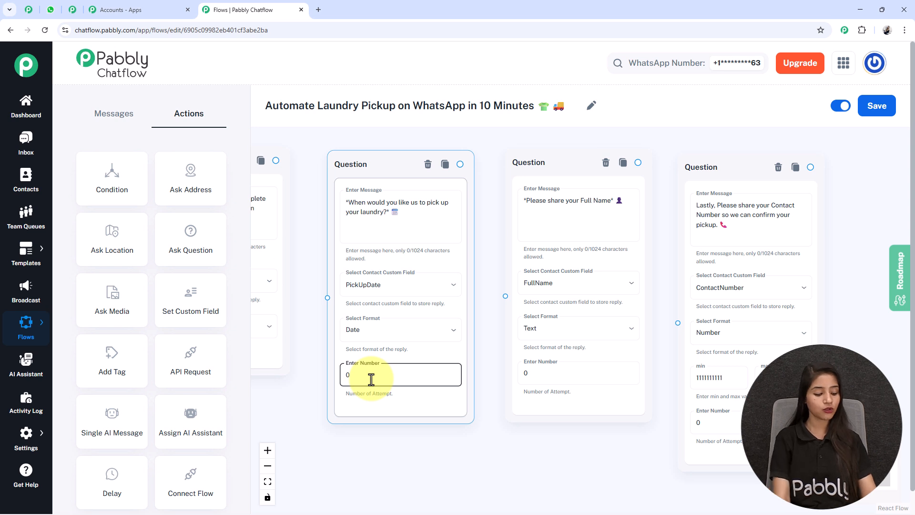
{"action": "key", "text": "BackSpace"}
{"action": "type", "text": "1"}
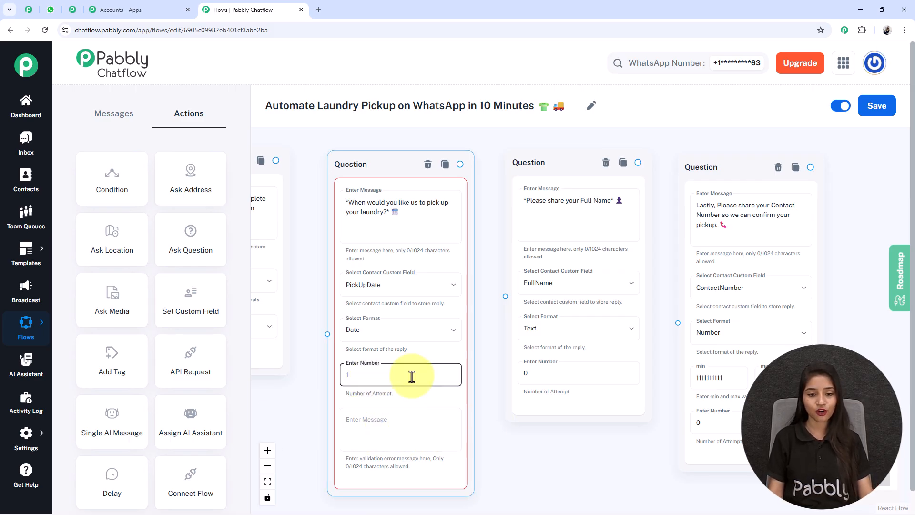
{"action": "key", "text": "BackSpace"}
{"action": "type", "text": "0"}
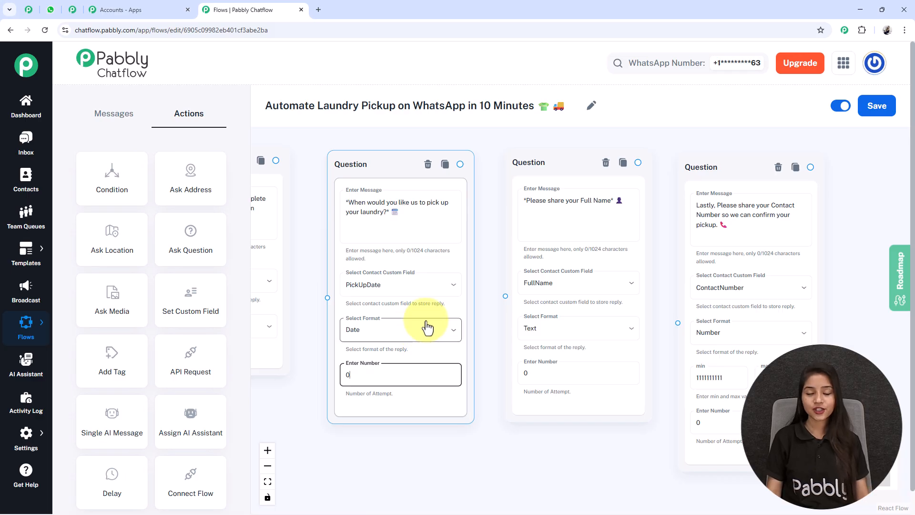
{"action": "scroll", "coordinate": [427, 327], "scroll_direction": "down", "scroll_amount": 1}
{"action": "scroll", "coordinate": [422, 324], "scroll_direction": "up", "scroll_amount": 1}
{"action": "left_click", "coordinate": [486, 469]}
{"action": "left_click_drag", "start_coordinate": [581, 475], "coordinate": [496, 476]}
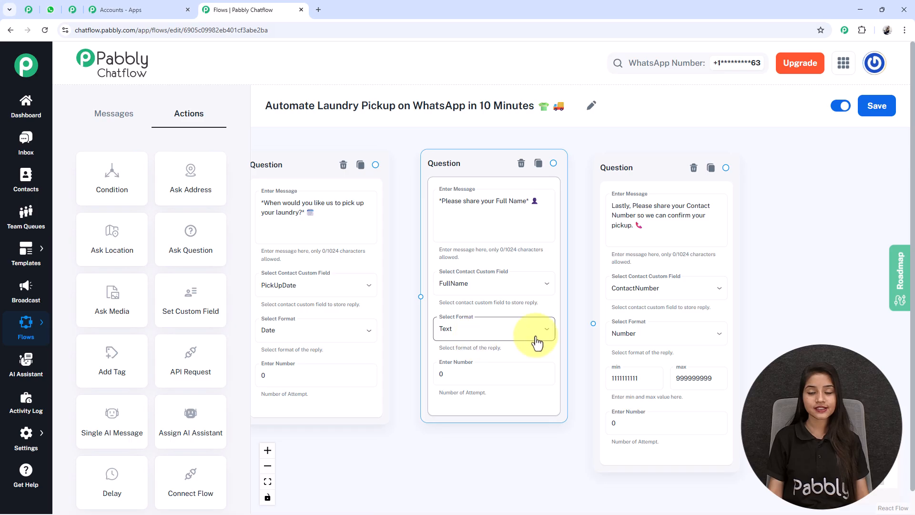
{"action": "left_click_drag", "start_coordinate": [786, 341], "coordinate": [619, 351]}
{"action": "left_click", "coordinate": [503, 342]}
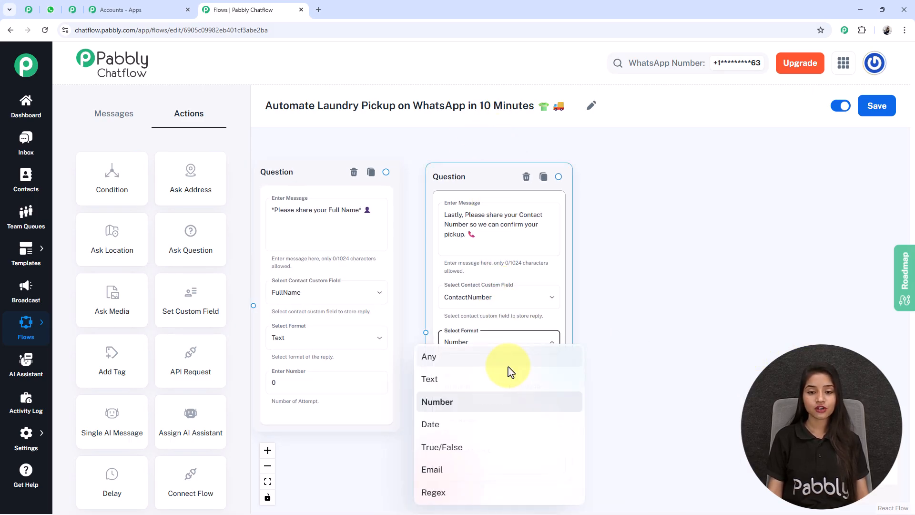
{"action": "left_click", "coordinate": [608, 300]}
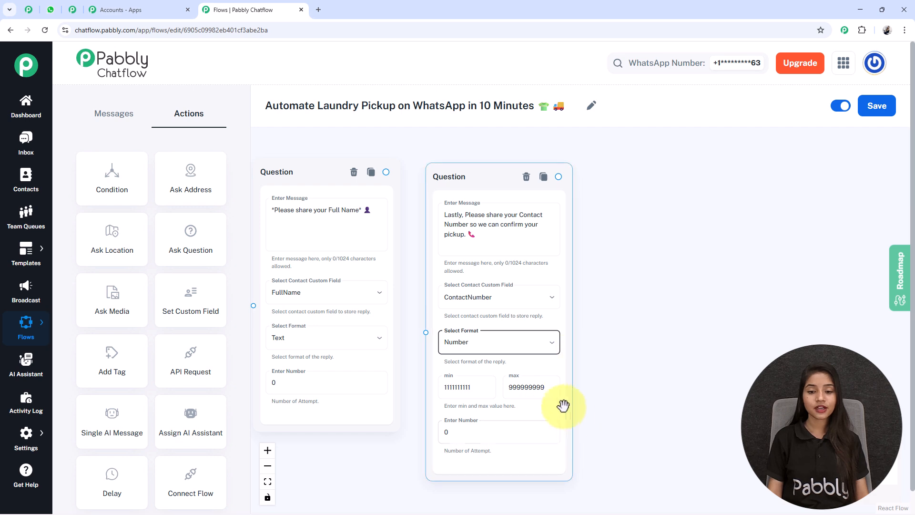
{"action": "scroll", "coordinate": [567, 410], "scroll_direction": "up", "scroll_amount": 3}
{"action": "left_click", "coordinate": [414, 384]}
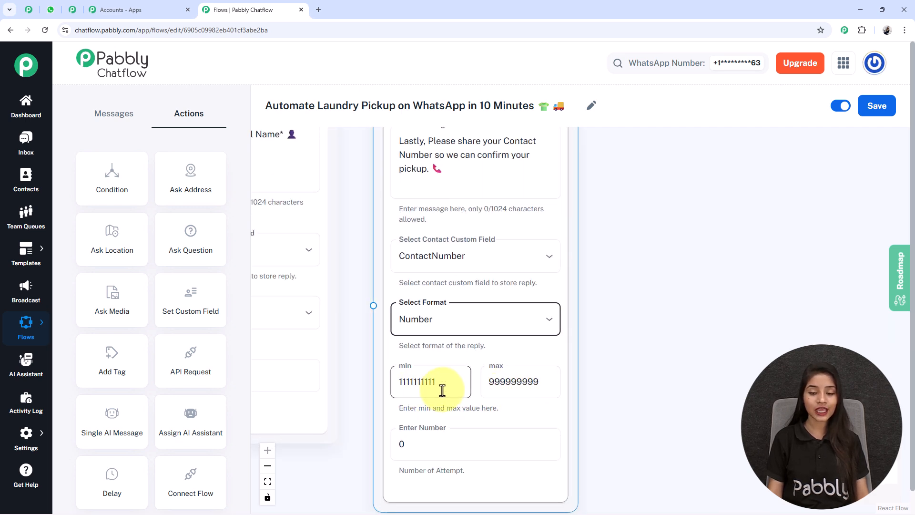
{"action": "scroll", "coordinate": [521, 383], "scroll_direction": "down", "scroll_amount": 2}
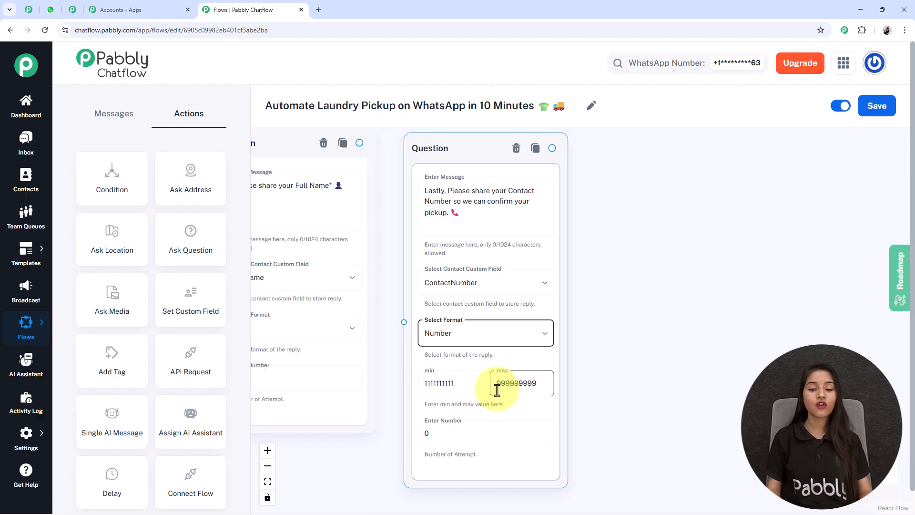
{"action": "scroll", "coordinate": [497, 390], "scroll_direction": "down", "scroll_amount": 5}
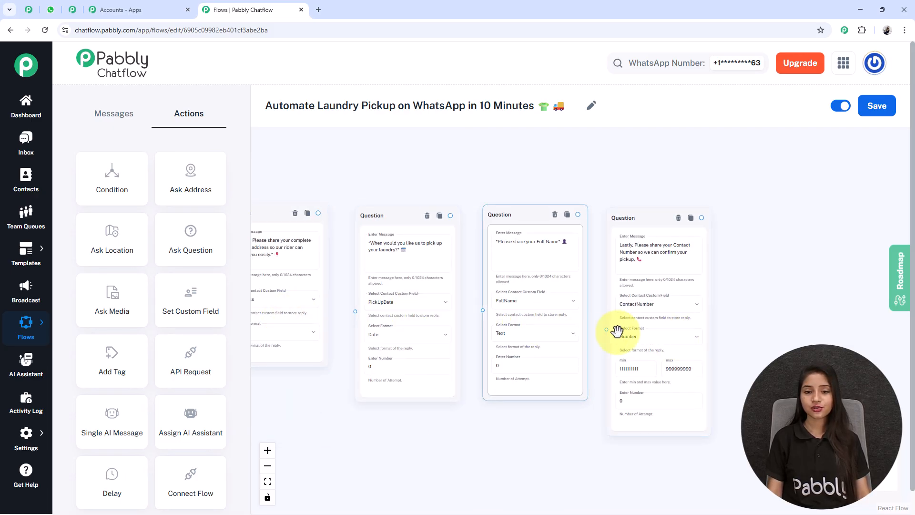
{"action": "left_click", "coordinate": [609, 329]}
{"action": "scroll", "coordinate": [609, 329], "scroll_direction": "down", "scroll_amount": 3}
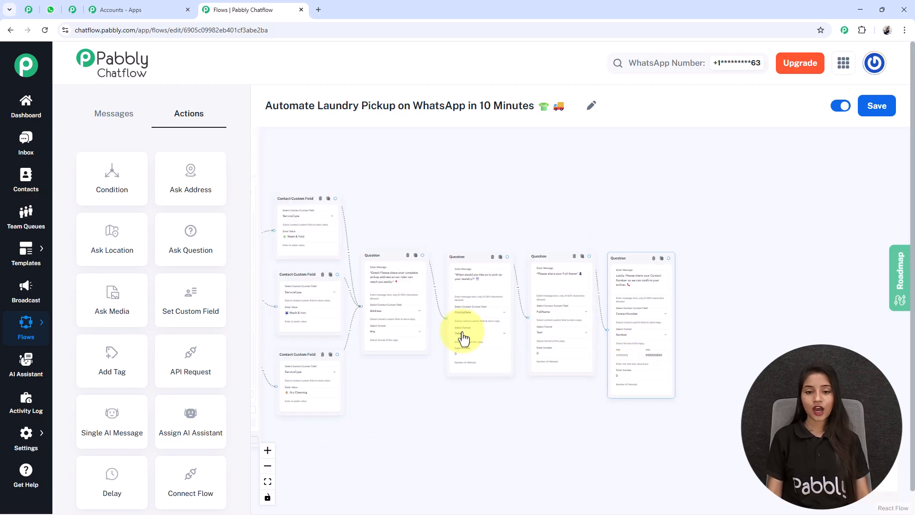
Step: Add an empty Text Button step connected after the contact number question
{"action": "left_click", "coordinate": [475, 449]}
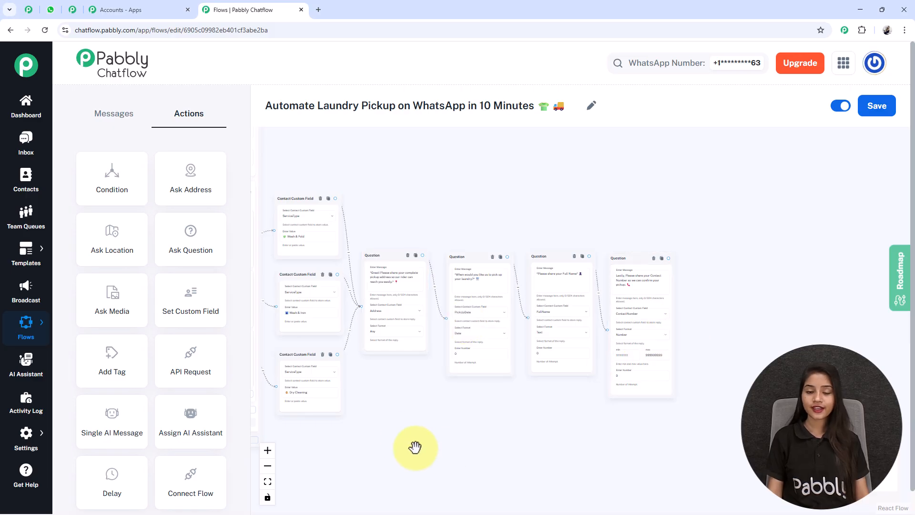
{"action": "left_click_drag", "start_coordinate": [380, 406], "coordinate": [453, 412]}
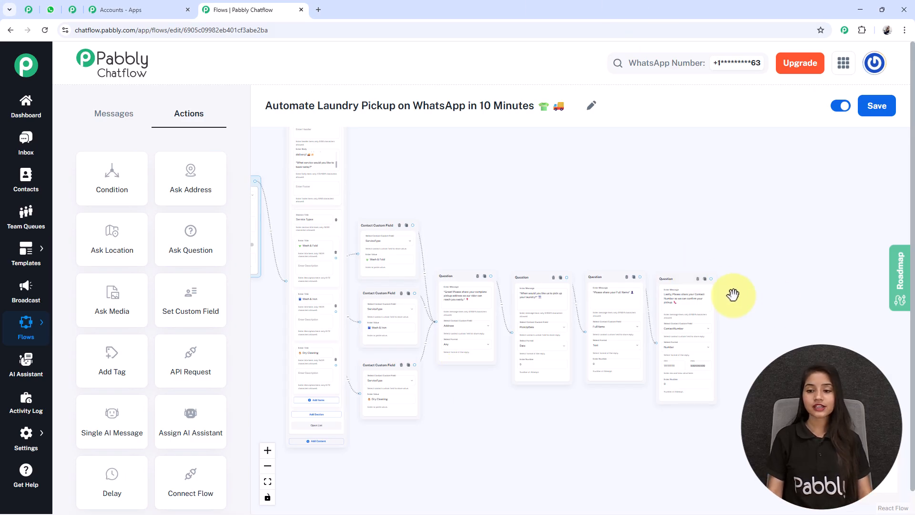
{"action": "left_click_drag", "start_coordinate": [711, 279], "coordinate": [752, 338]}
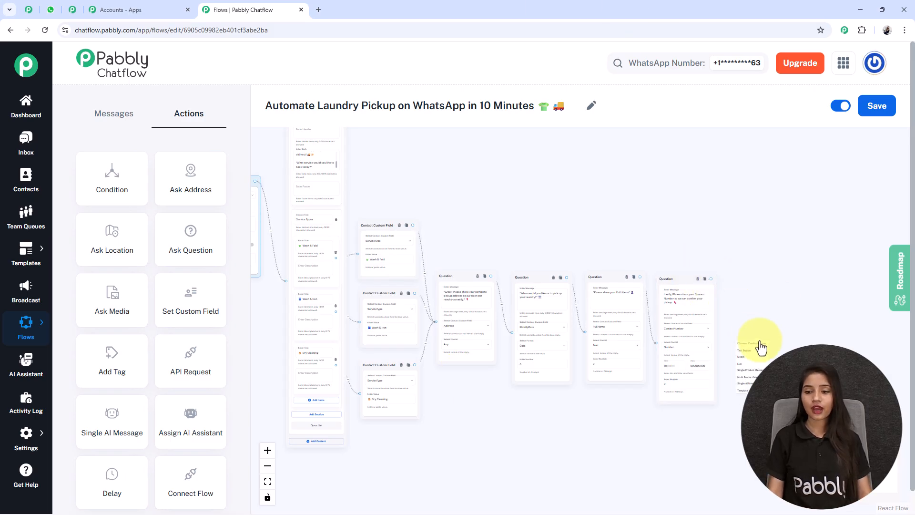
{"action": "left_click", "coordinate": [755, 351]}
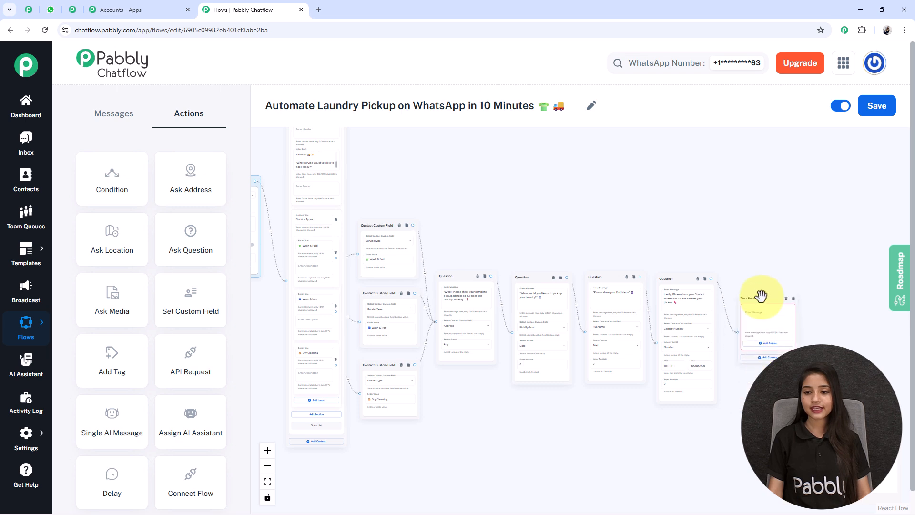
{"action": "left_click", "coordinate": [121, 114]}
Step: Paste the 'Here are your details' confirmation using $FullName, $ContactNumber, $Address, $ServiceType, $PickUpDate
{"action": "scroll", "coordinate": [613, 201], "scroll_direction": "up", "scroll_amount": 5}
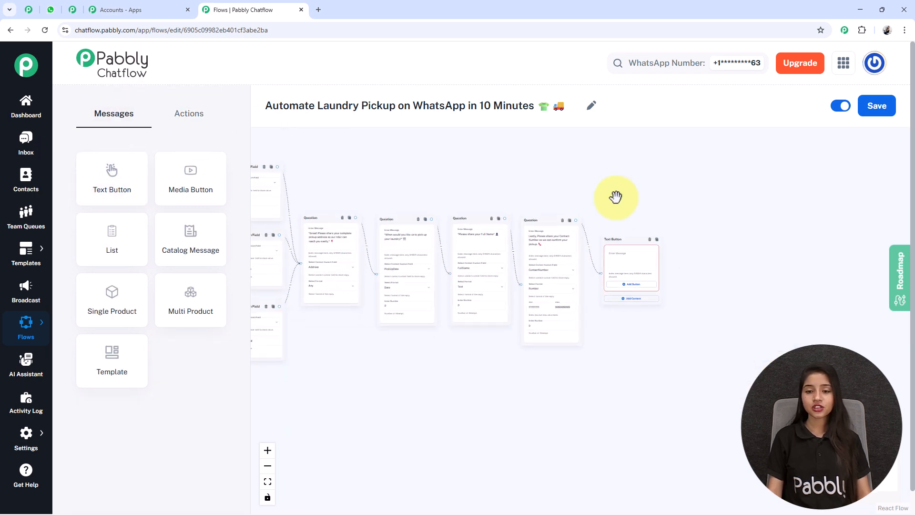
{"action": "left_click_drag", "start_coordinate": [689, 212], "coordinate": [648, 141]}
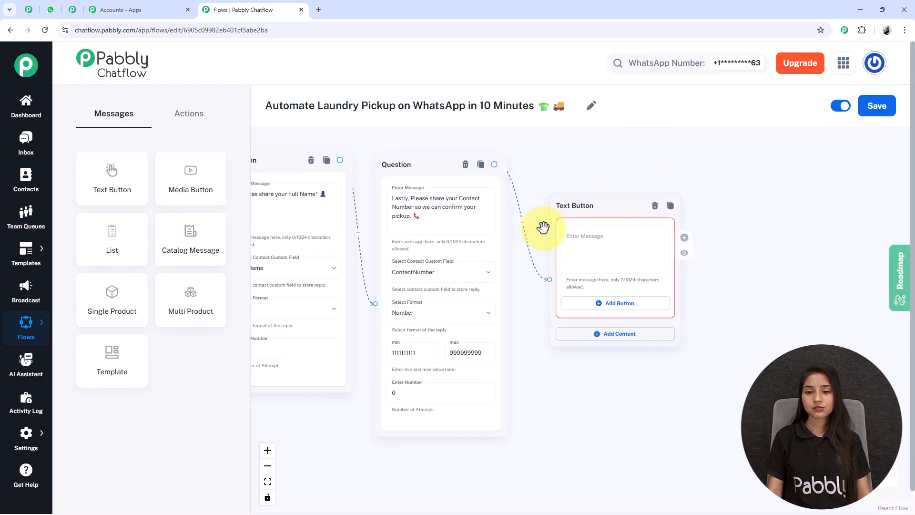
{"action": "scroll", "coordinate": [605, 219], "scroll_direction": "up", "scroll_amount": 4}
{"action": "left_click", "coordinate": [643, 260]}
{"action": "key", "text": "ctrl+v"}
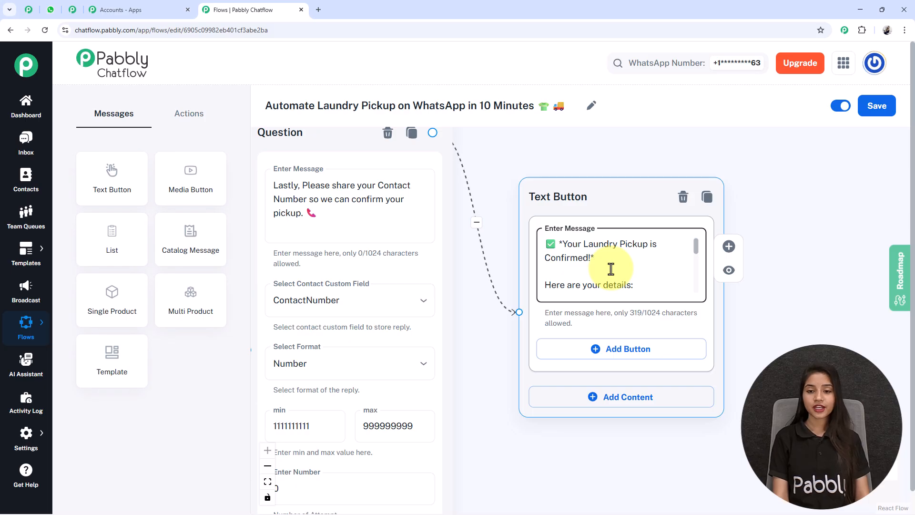
{"action": "scroll", "coordinate": [611, 269], "scroll_direction": "down", "scroll_amount": 1}
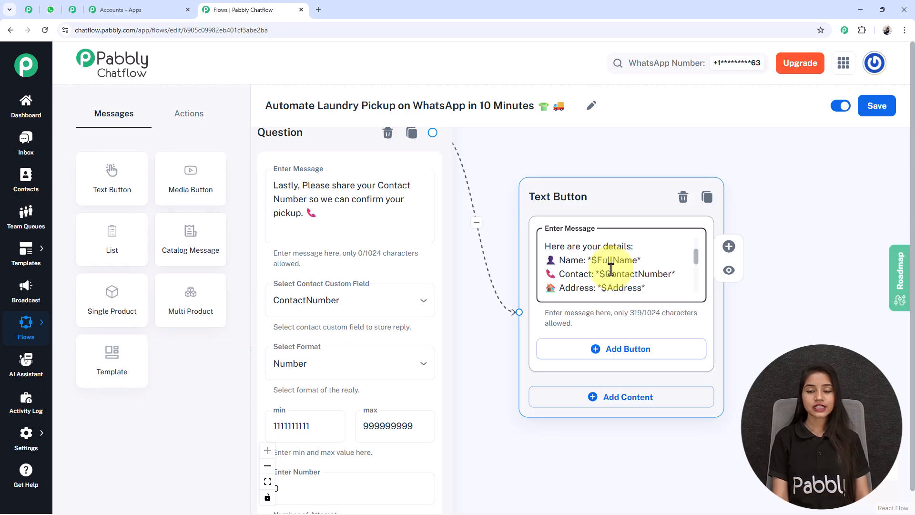
{"action": "scroll", "coordinate": [611, 269], "scroll_direction": "down", "scroll_amount": 1}
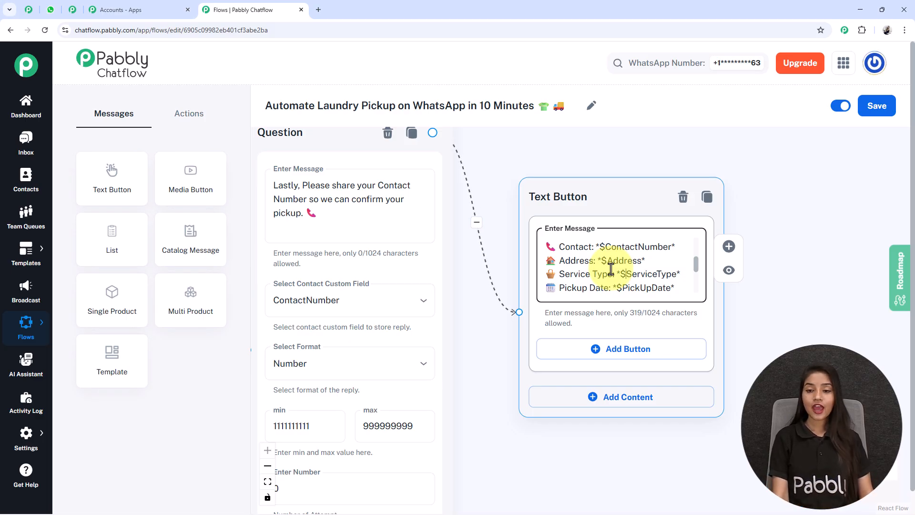
{"action": "scroll", "coordinate": [610, 269], "scroll_direction": "up", "scroll_amount": 1}
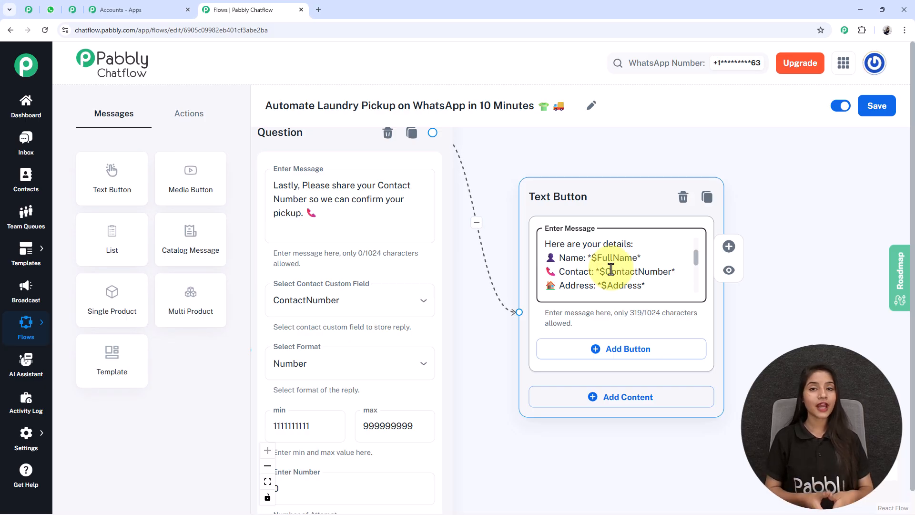
{"action": "scroll", "coordinate": [685, 292], "scroll_direction": "down", "scroll_amount": 5}
{"action": "left_click_drag", "start_coordinate": [644, 392], "coordinate": [769, 433]}
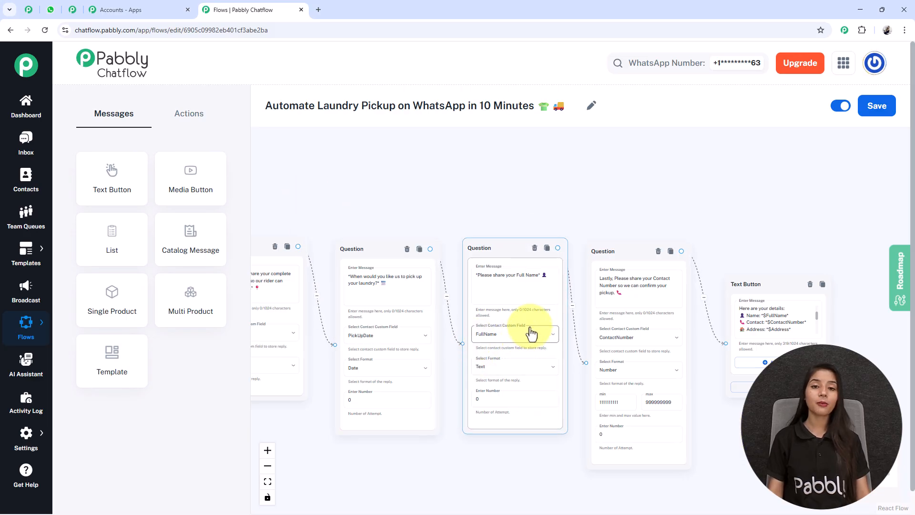
{"action": "scroll", "coordinate": [793, 317], "scroll_direction": "up", "scroll_amount": 5}
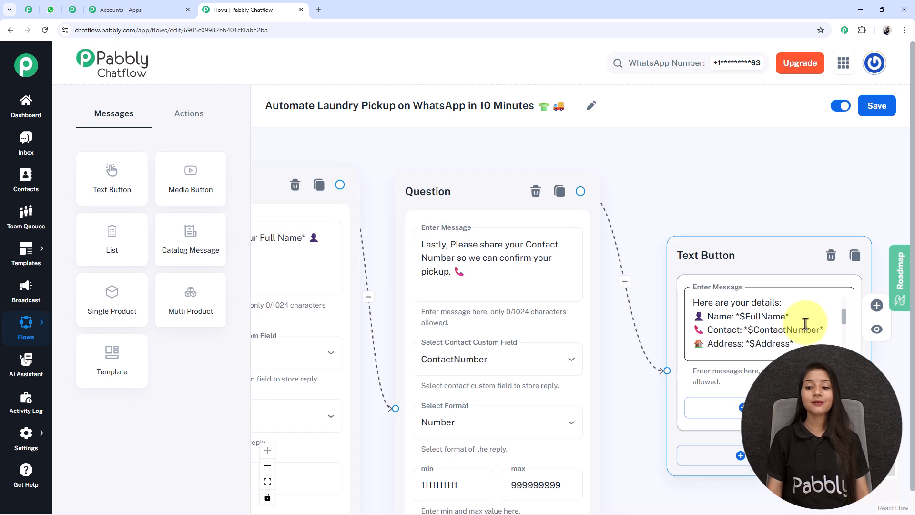
{"action": "scroll", "coordinate": [776, 322], "scroll_direction": "down", "scroll_amount": 5}
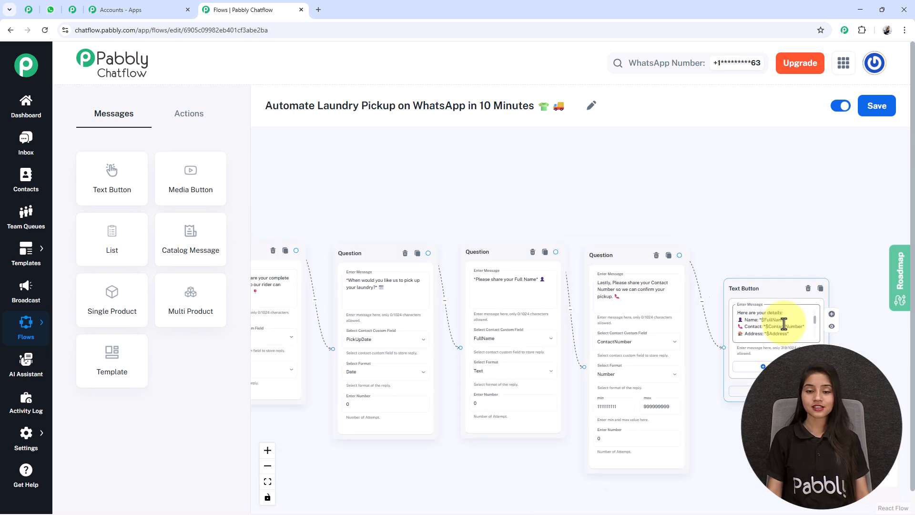
Step: Save the laundry pickup flow and shift the last Question and confirmation Text Button nodes slightly up
{"action": "scroll", "coordinate": [429, 439], "scroll_direction": "down", "scroll_amount": 3}
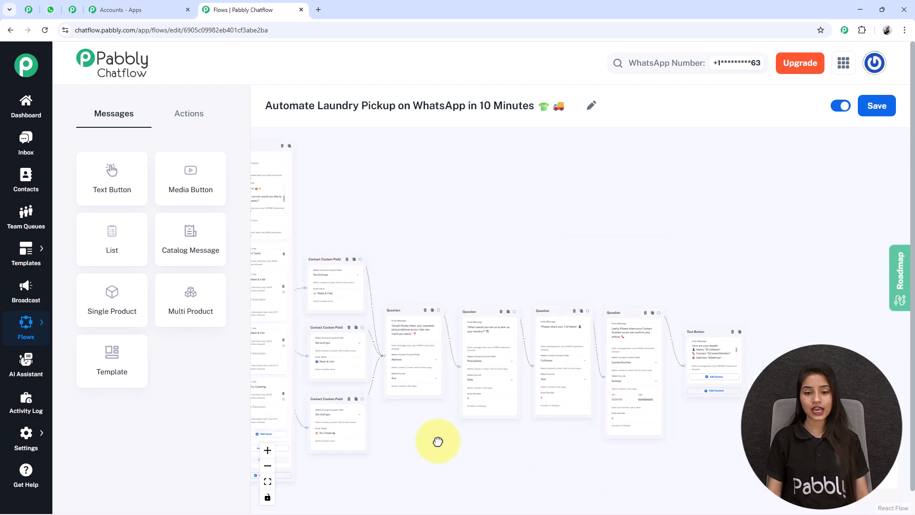
{"action": "left_click_drag", "start_coordinate": [403, 413], "coordinate": [395, 409]}
{"action": "scroll", "coordinate": [662, 331], "scroll_direction": "up", "scroll_amount": 3}
{"action": "scroll", "coordinate": [662, 331], "scroll_direction": "down", "scroll_amount": 3}
{"action": "left_click_drag", "start_coordinate": [382, 451], "coordinate": [540, 462]}
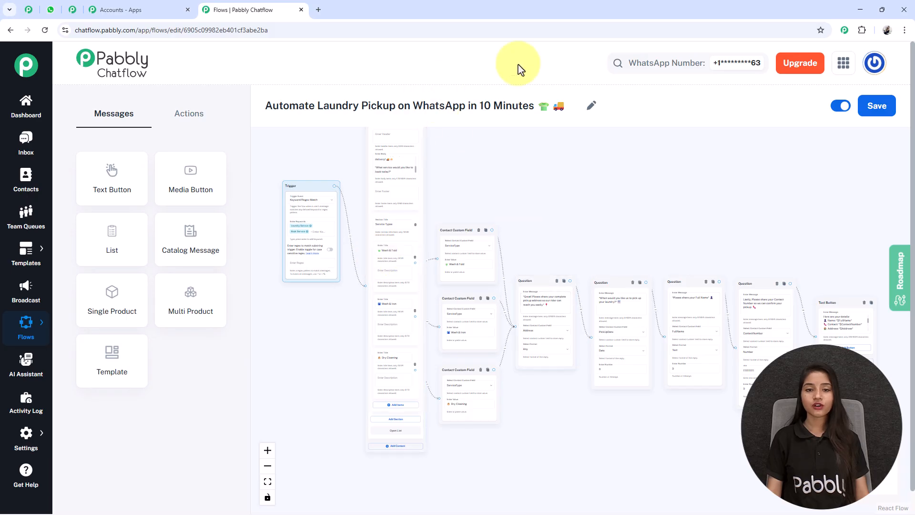
{"action": "left_click_drag", "start_coordinate": [620, 198], "coordinate": [644, 217]}
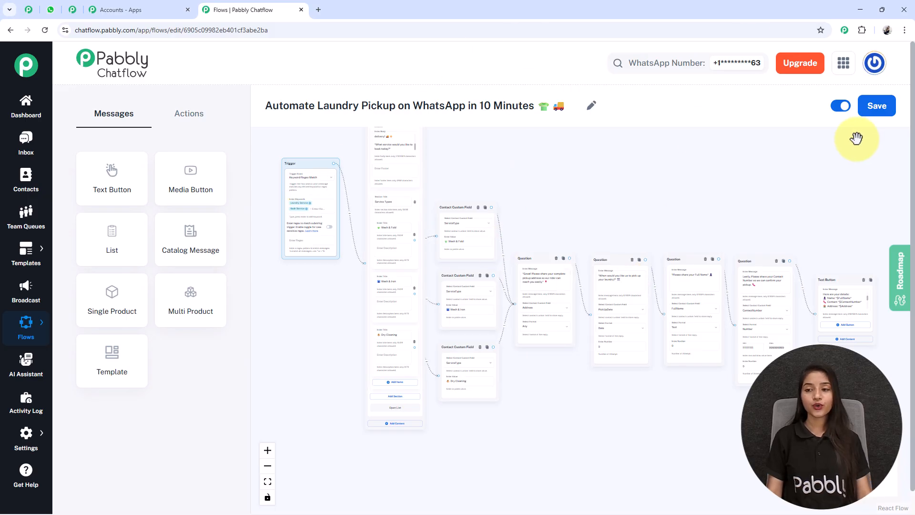
{"action": "left_click", "coordinate": [874, 123]}
{"action": "left_click_drag", "start_coordinate": [755, 272], "coordinate": [752, 217]}
{"action": "left_click_drag", "start_coordinate": [844, 284], "coordinate": [847, 260]}
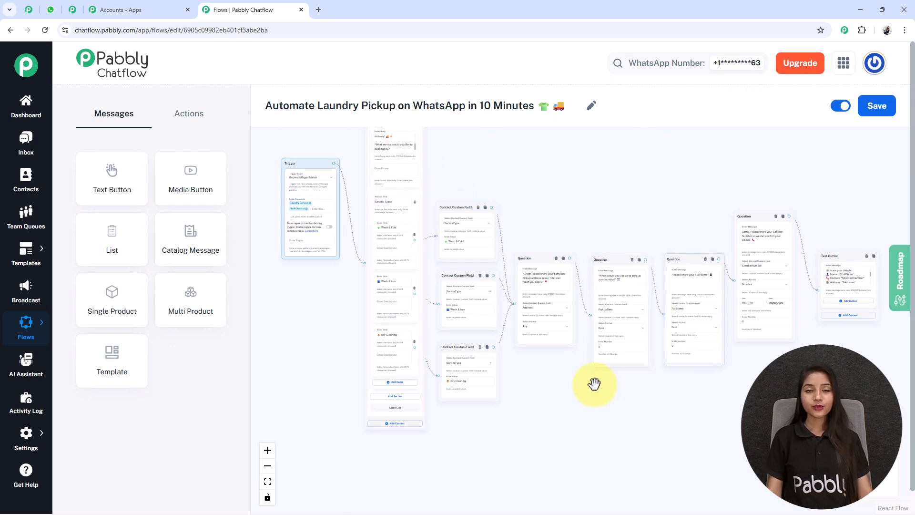
{"action": "left_click", "coordinate": [53, 11]}
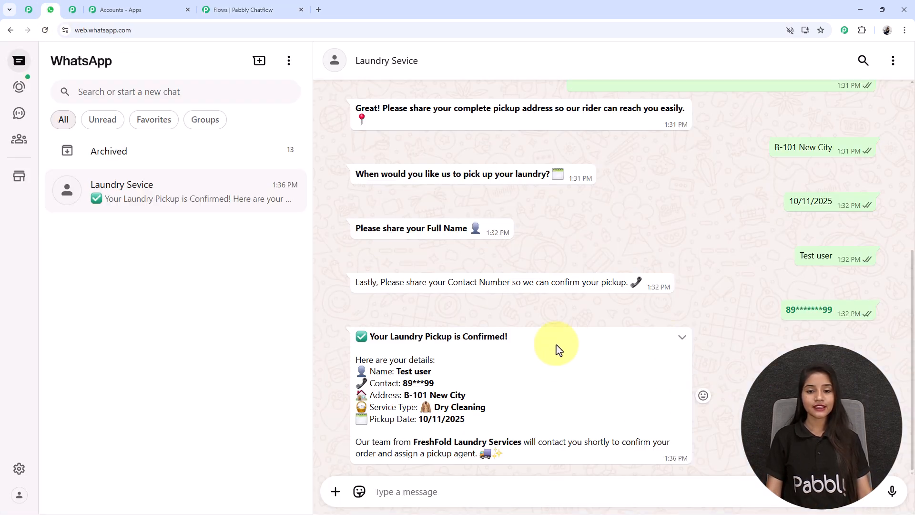
{"action": "scroll", "coordinate": [633, 302], "scroll_direction": "up", "scroll_amount": 2}
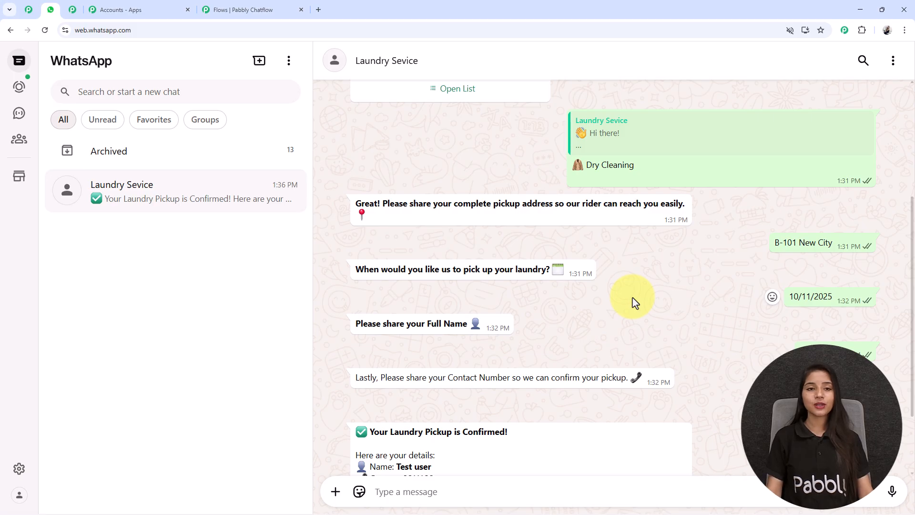
{"action": "scroll", "coordinate": [633, 302], "scroll_direction": "down", "scroll_amount": 2}
{"action": "left_click", "coordinate": [216, 10]}
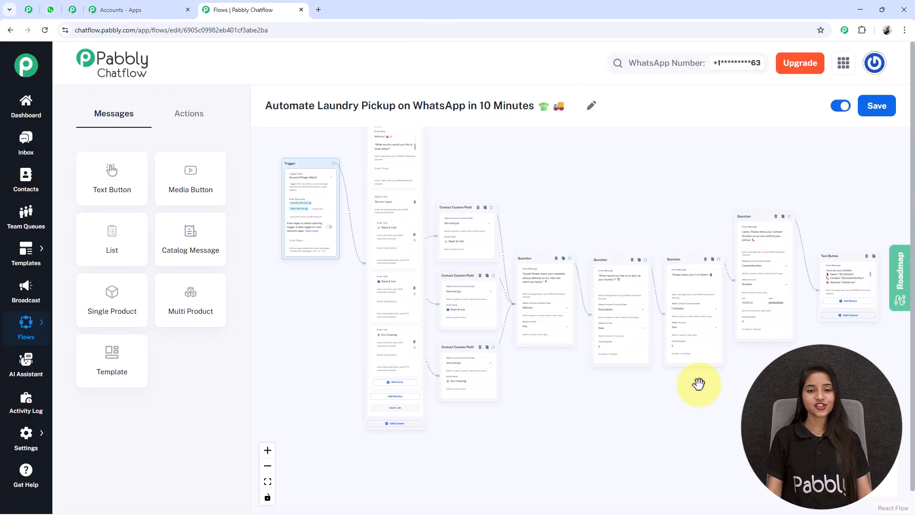